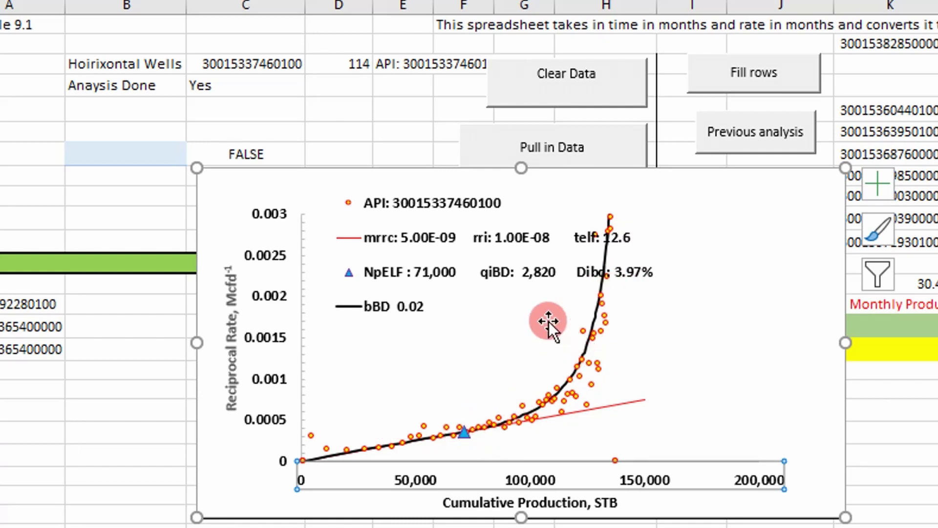
left_click(293, 62)
left_click(316, 64)
left_click(276, 96)
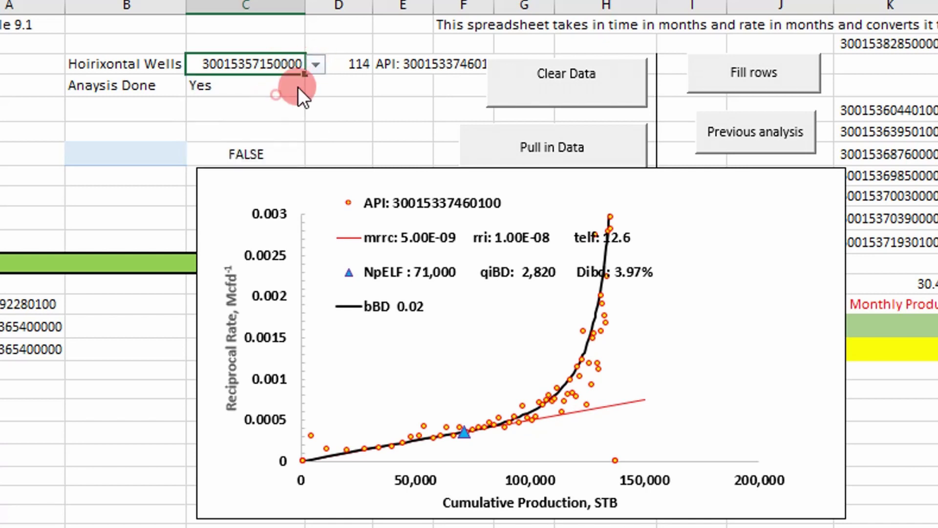
left_click(516, 86)
left_click(567, 140)
left_click(697, 81)
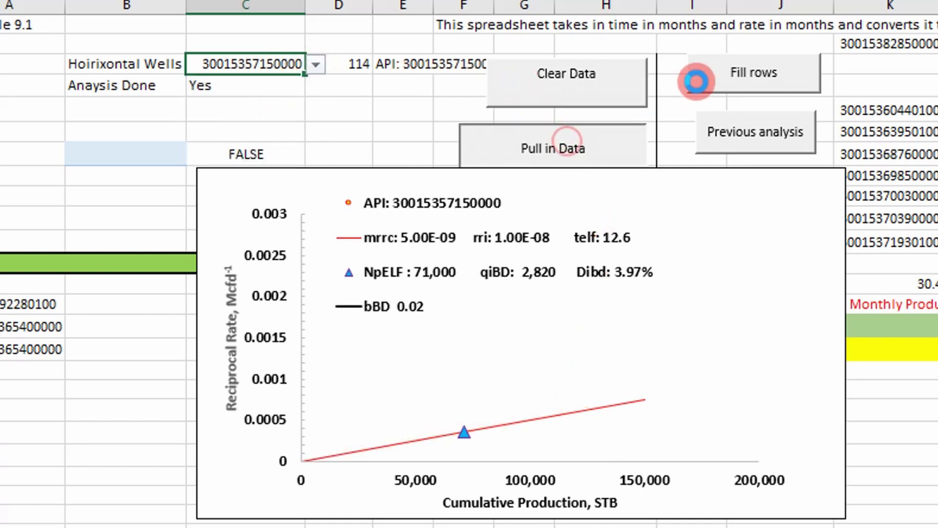
left_click(744, 122)
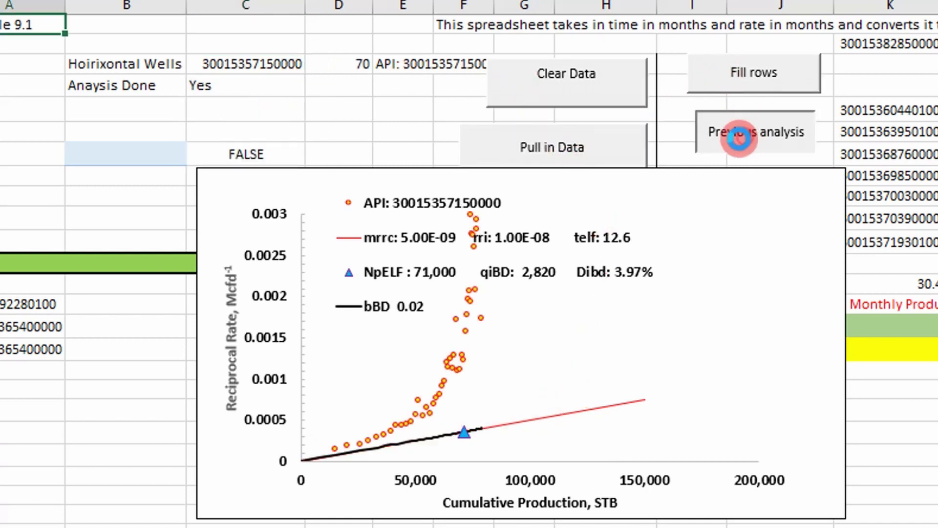
Temporarily set the chart's cumulative production axis maximum to 100,000, then restore it to 200,000.
left_click(453, 385)
left_click(531, 475)
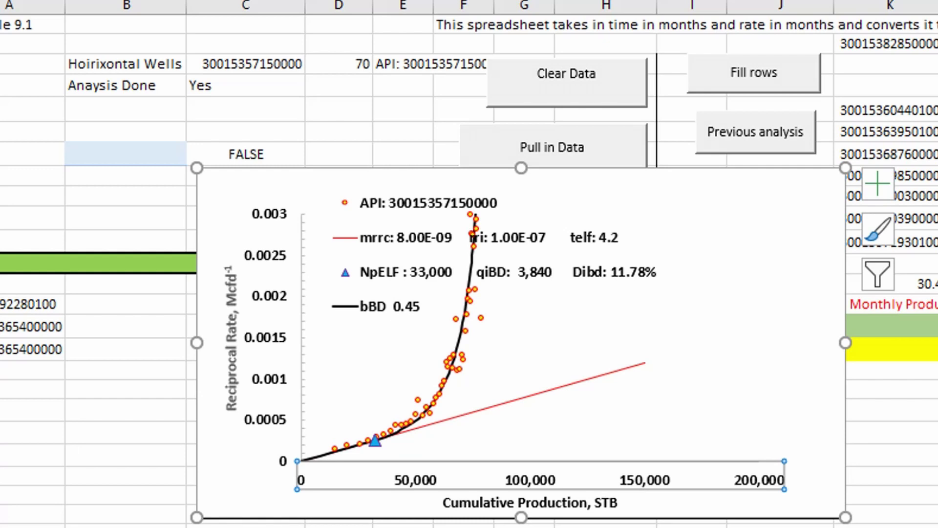
key("Return")
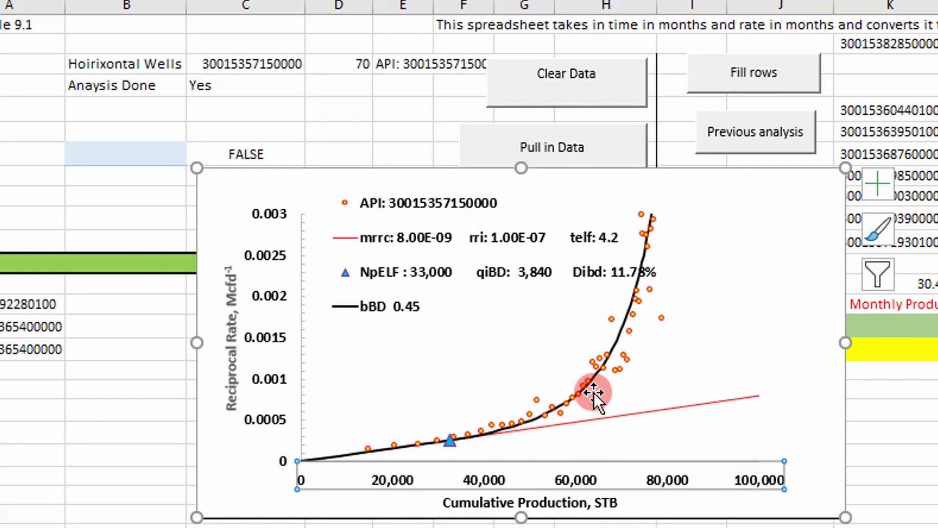
left_click(388, 465)
key("Return")
left_click(236, 65)
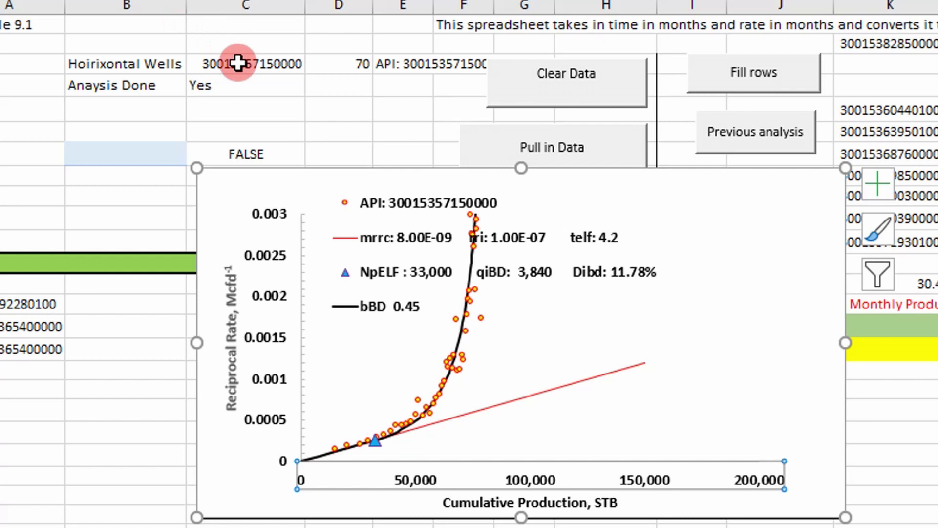
left_click(319, 69)
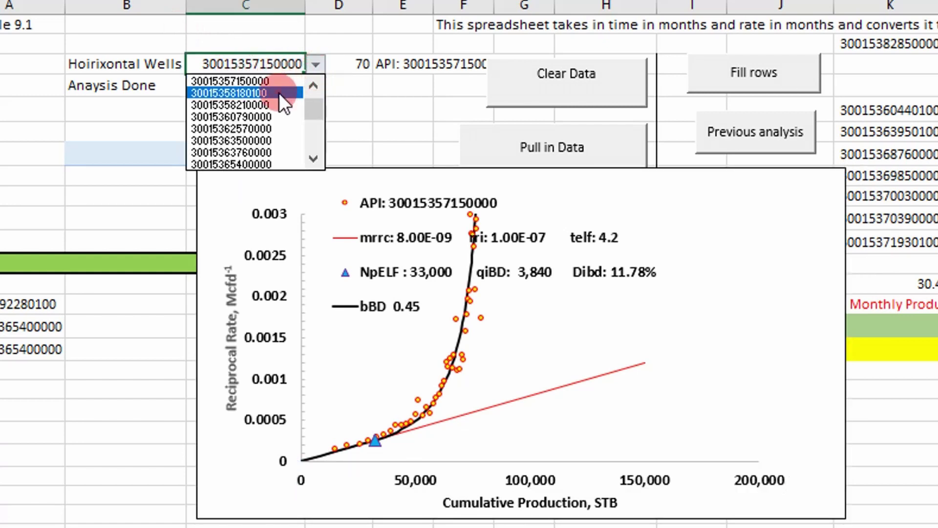
left_click(280, 93)
left_click(578, 92)
left_click(572, 139)
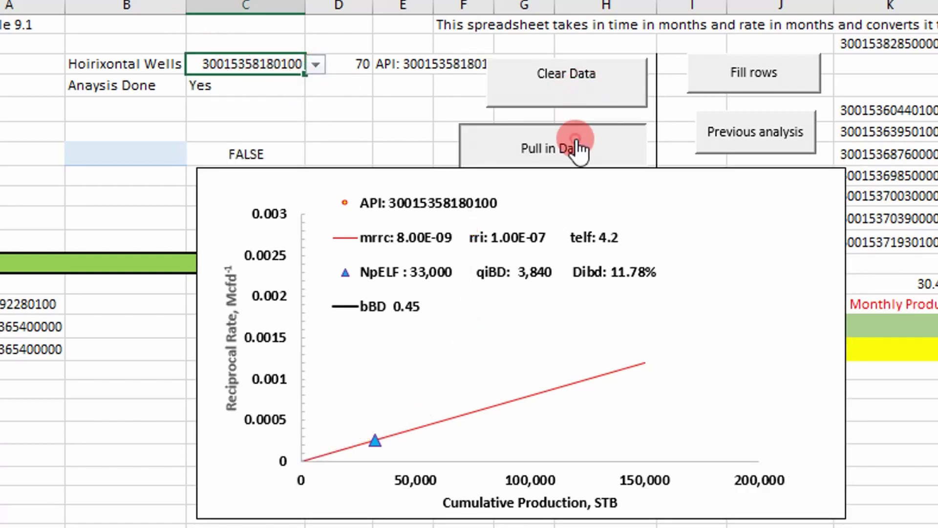
left_click(737, 66)
left_click(760, 123)
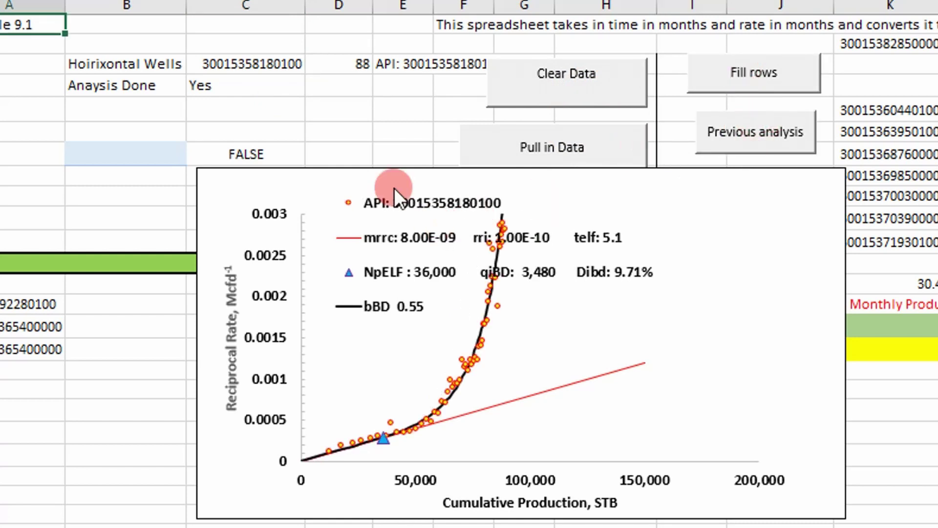
left_click(303, 82)
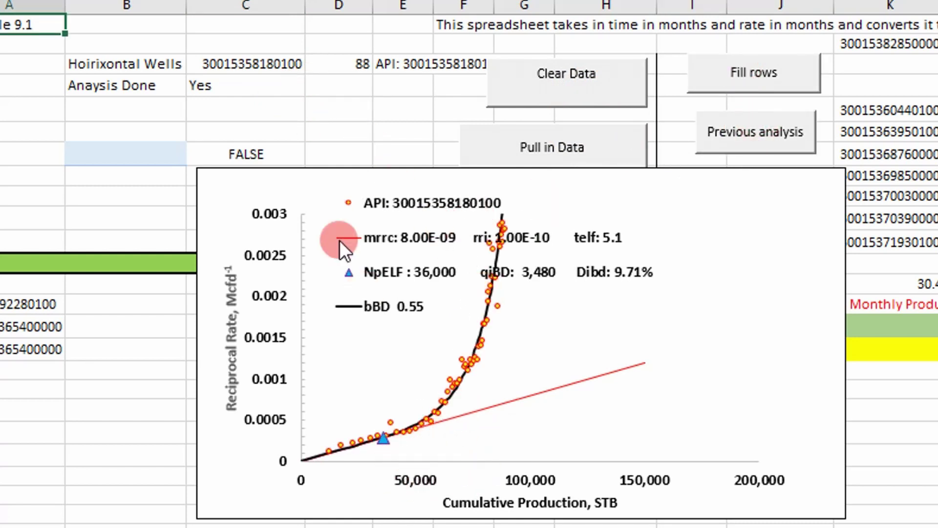
left_click(281, 62)
left_click(317, 64)
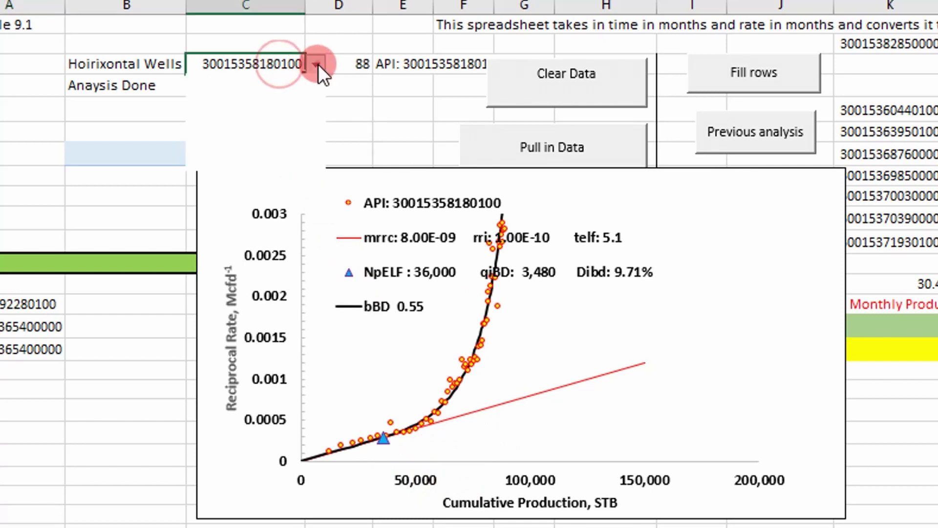
left_click(282, 90)
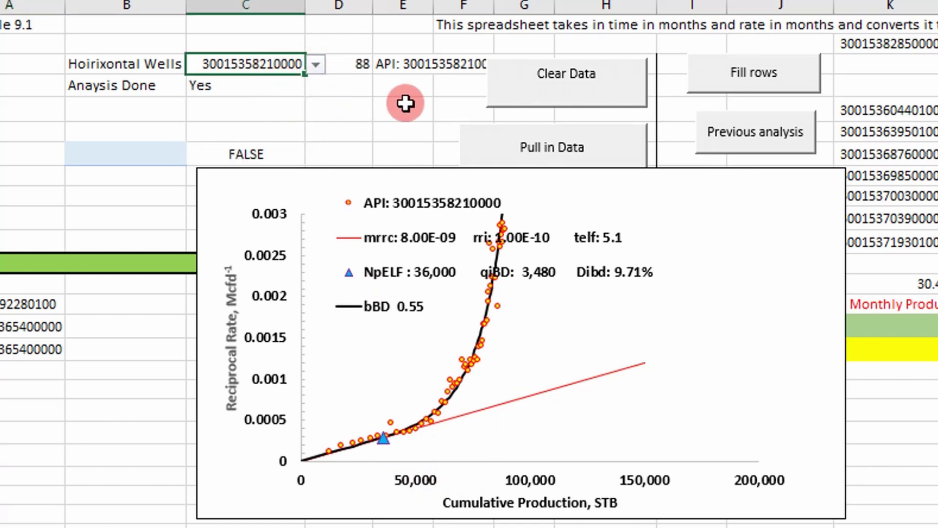
left_click(523, 84)
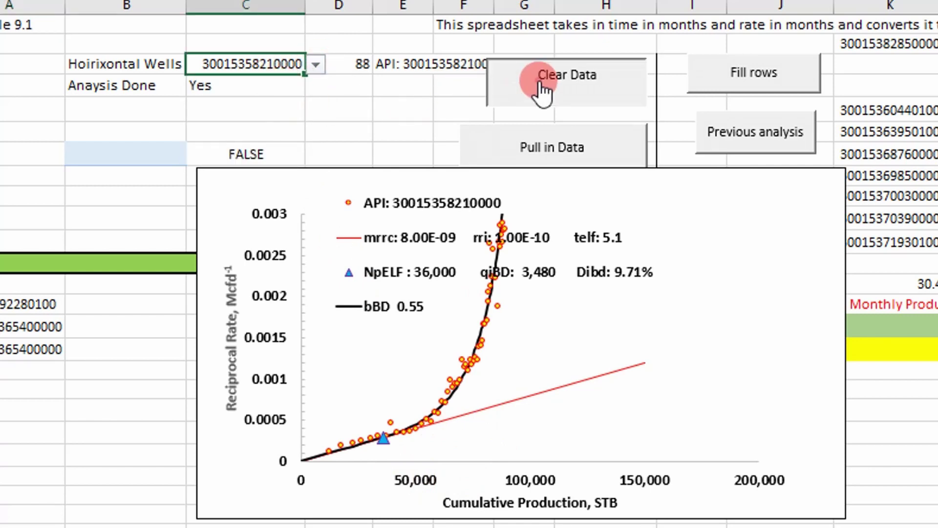
left_click(590, 141)
left_click(741, 96)
left_click(756, 79)
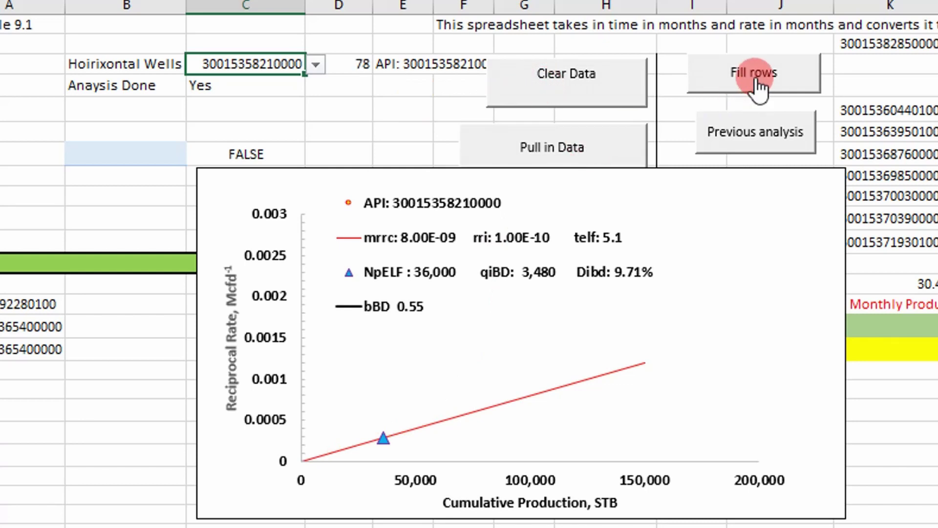
left_click(765, 133)
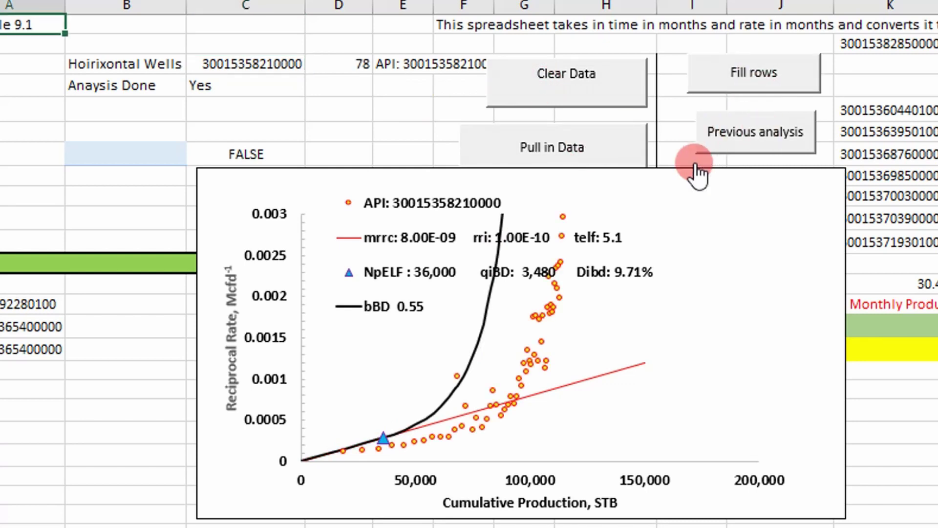
left_click(696, 165)
left_click(764, 131)
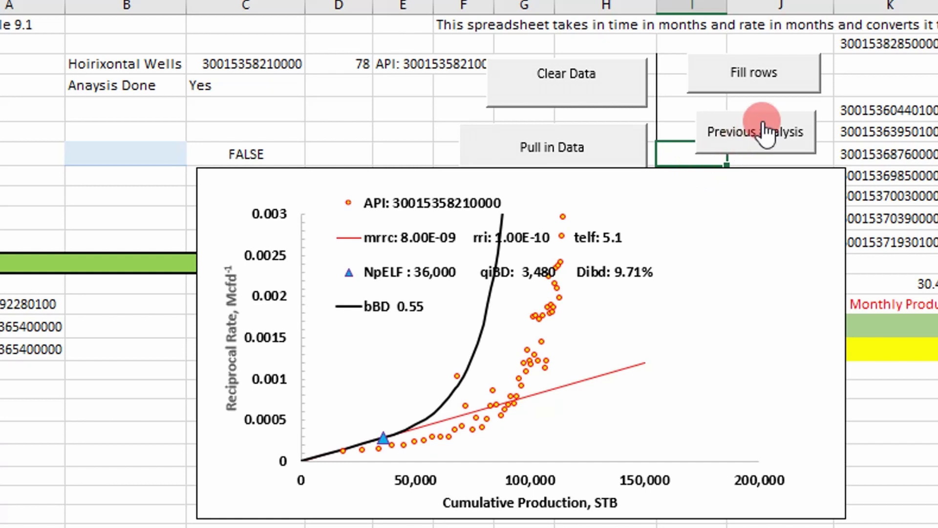
left_click(730, 134)
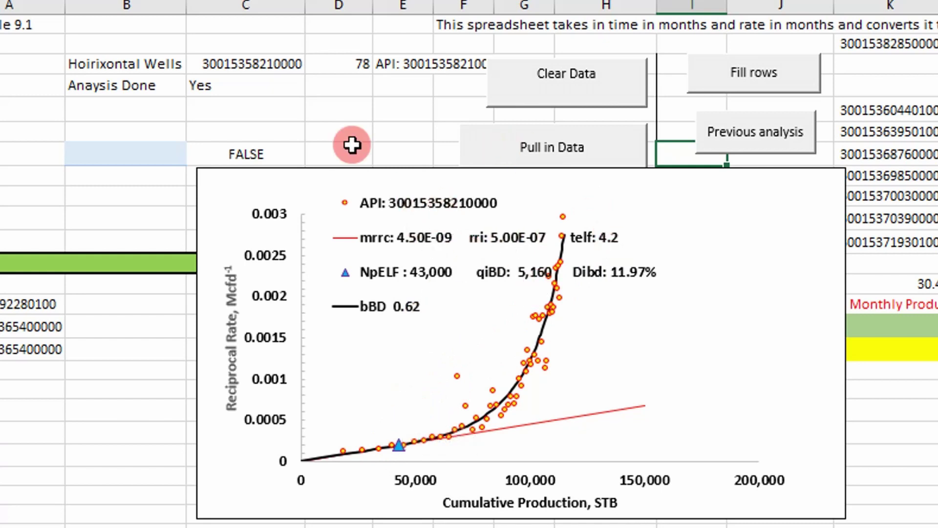
left_click(287, 64)
left_click(314, 68)
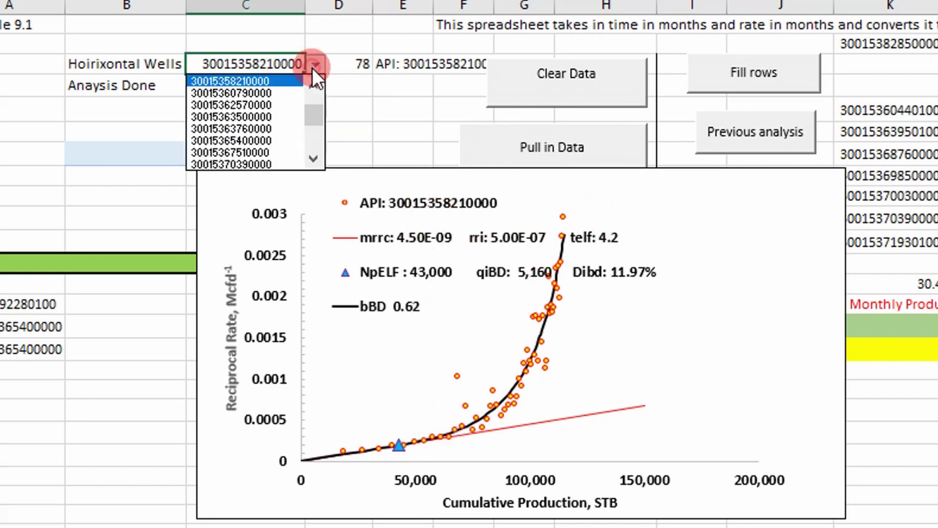
left_click(280, 92)
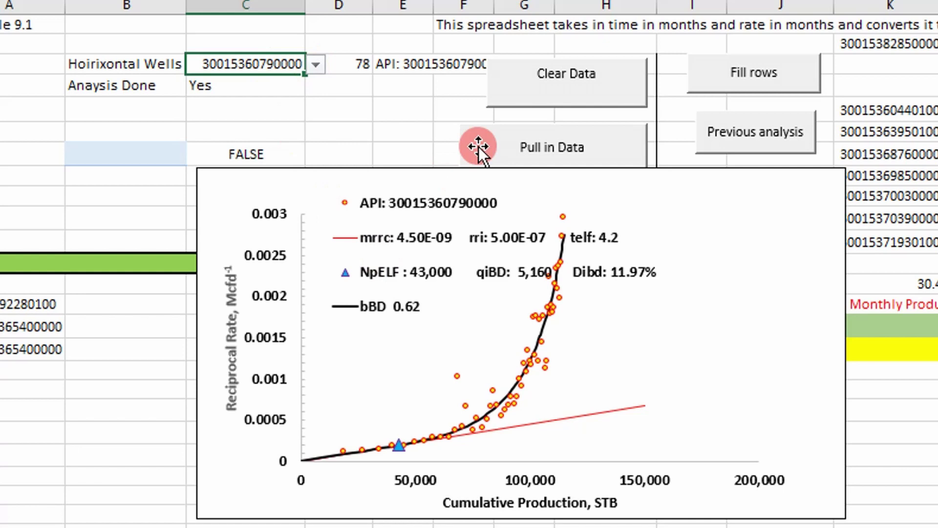
left_click(530, 91)
left_click(617, 149)
left_click(743, 71)
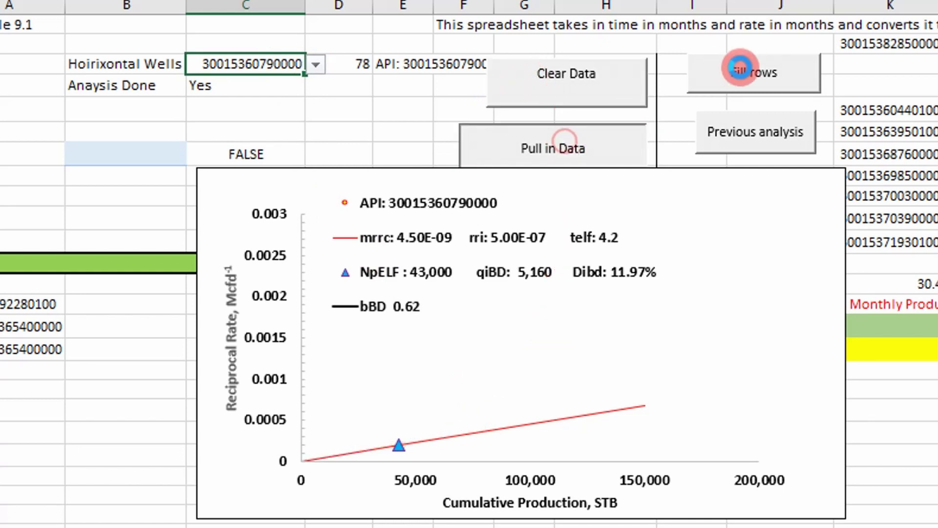
left_click(743, 126)
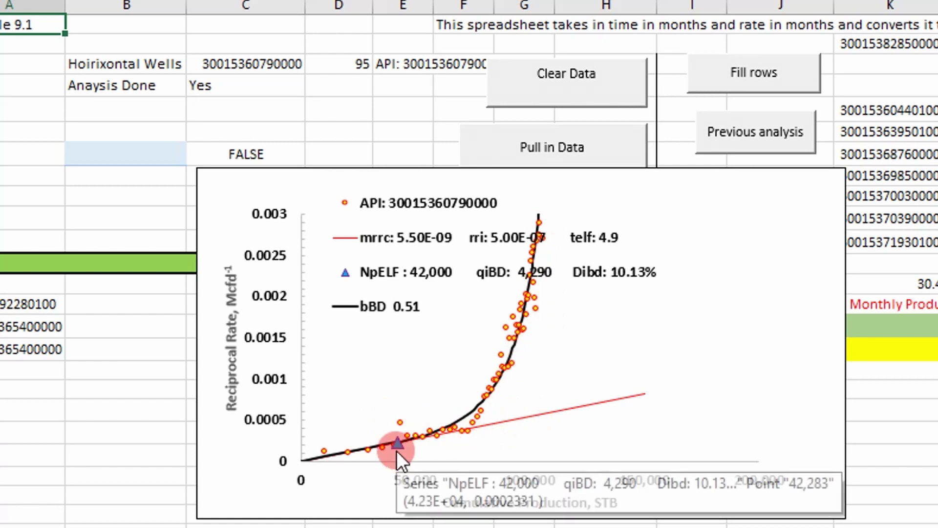
left_click(272, 62)
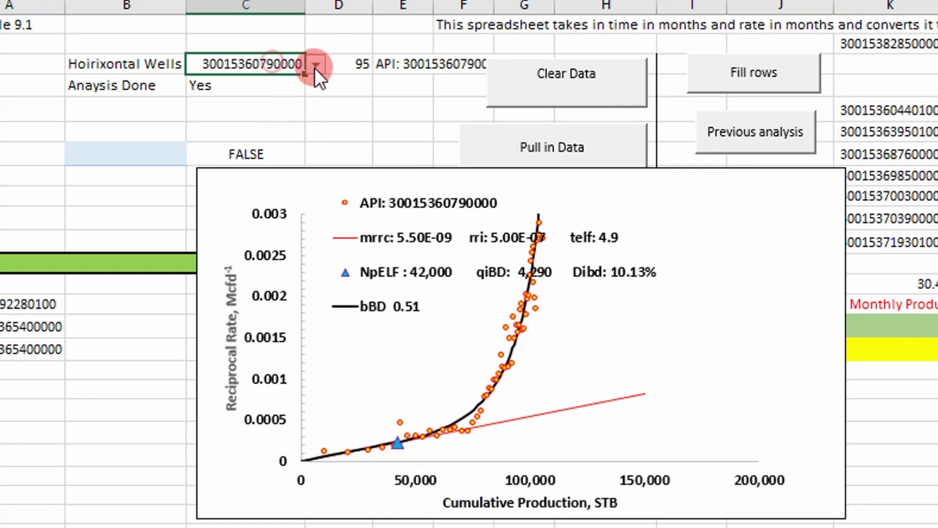
left_click(316, 64)
left_click(283, 92)
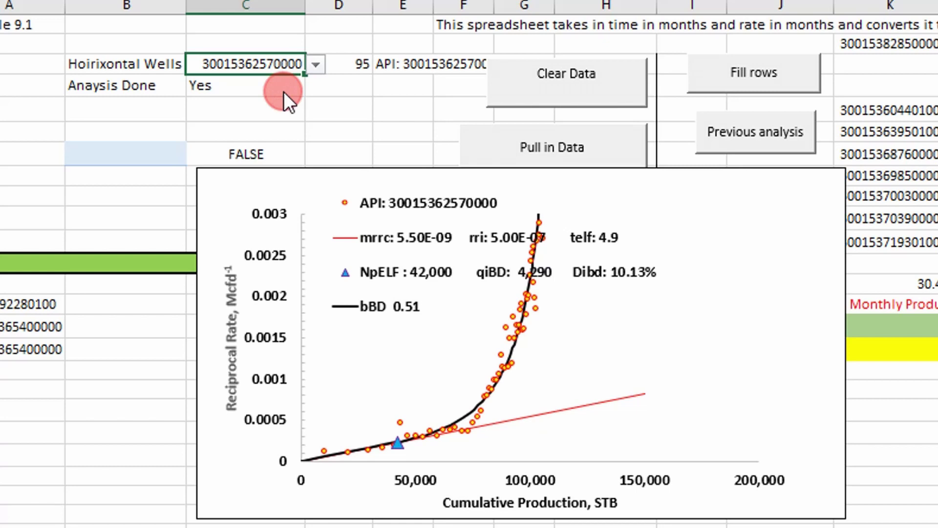
left_click(581, 100)
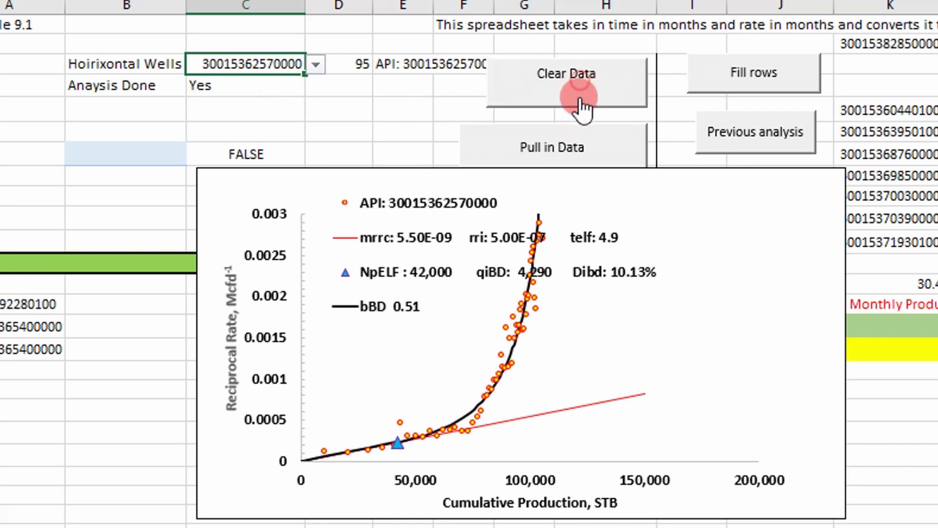
left_click(576, 142)
left_click(738, 73)
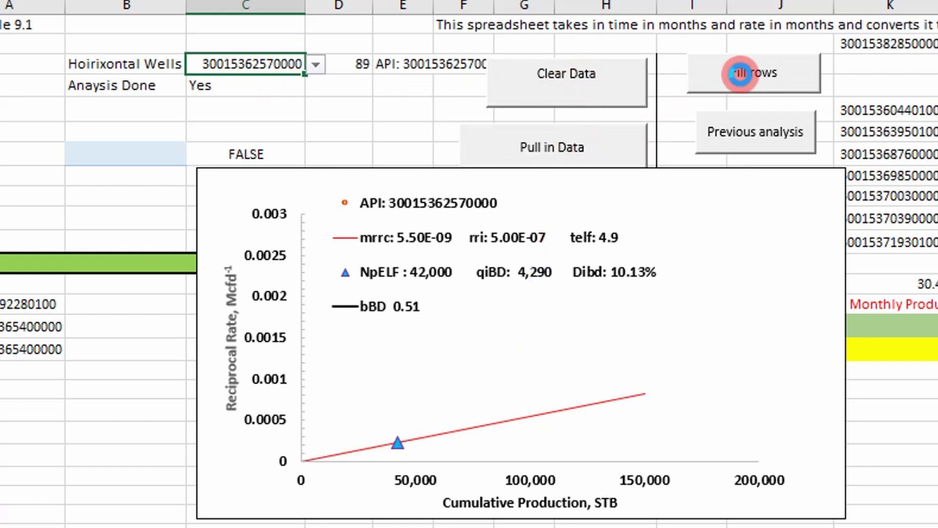
left_click(736, 131)
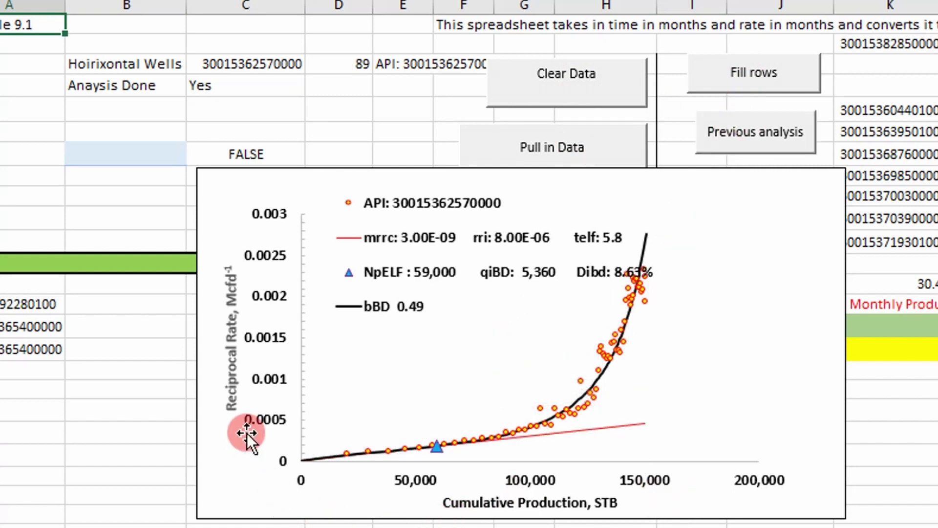
left_click(254, 66)
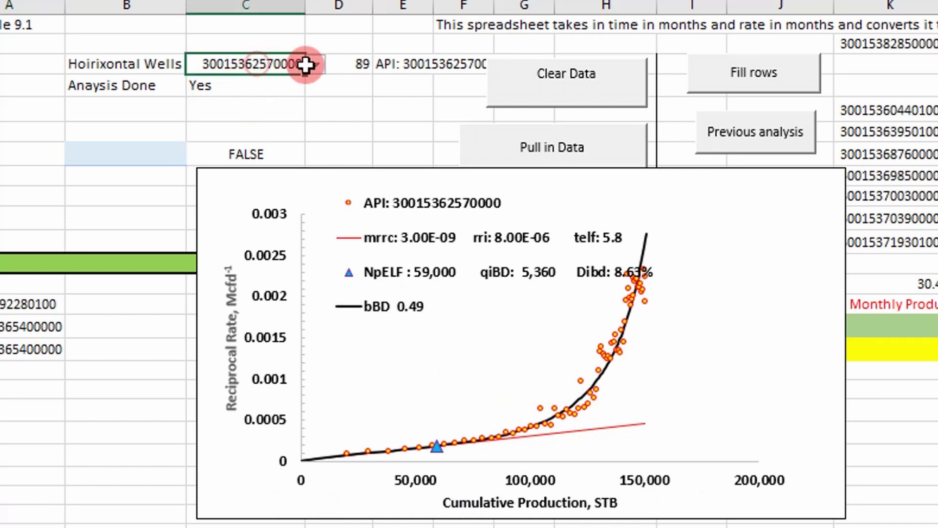
left_click(317, 64)
left_click(280, 93)
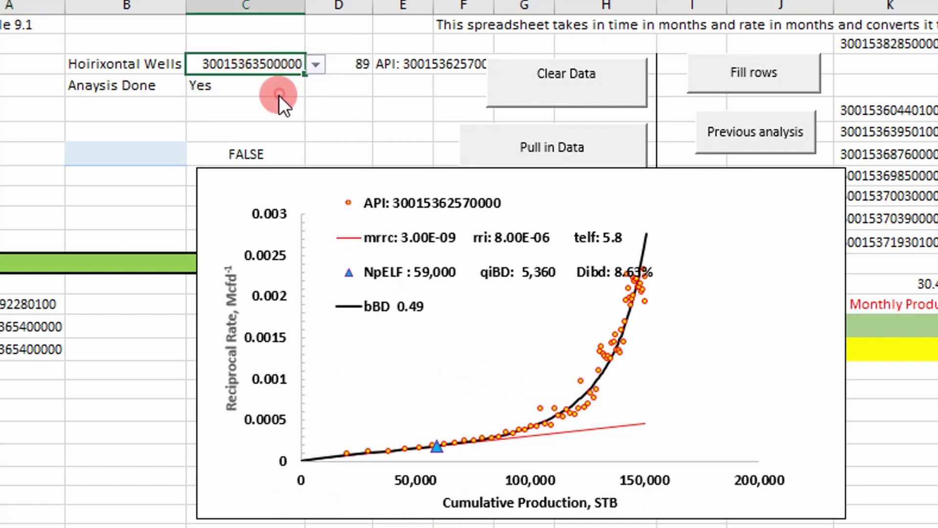
left_click(524, 98)
left_click(551, 145)
left_click(736, 72)
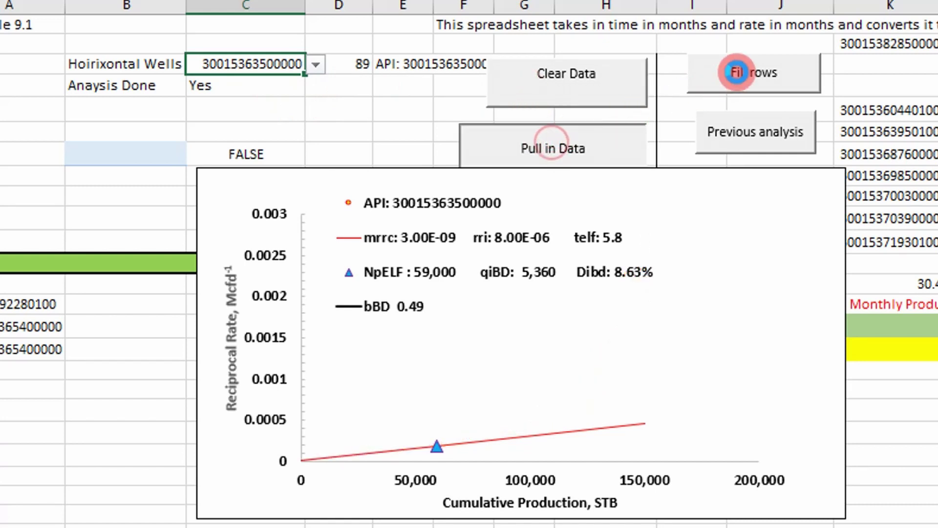
left_click(753, 139)
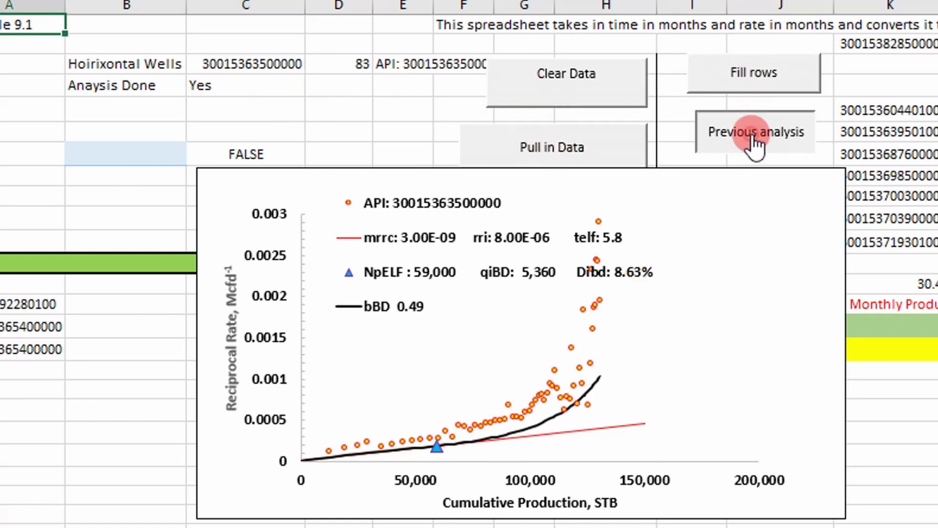
left_click(756, 142)
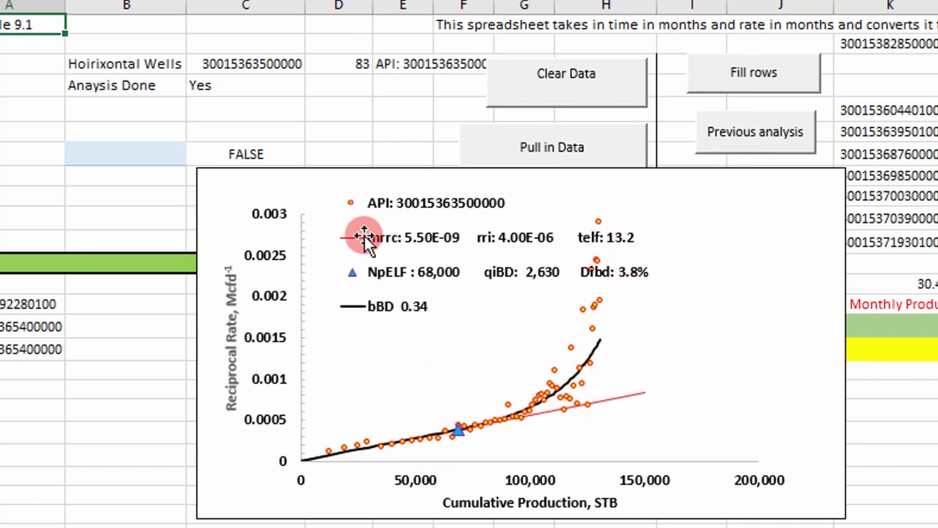
left_click(286, 64)
left_click(316, 66)
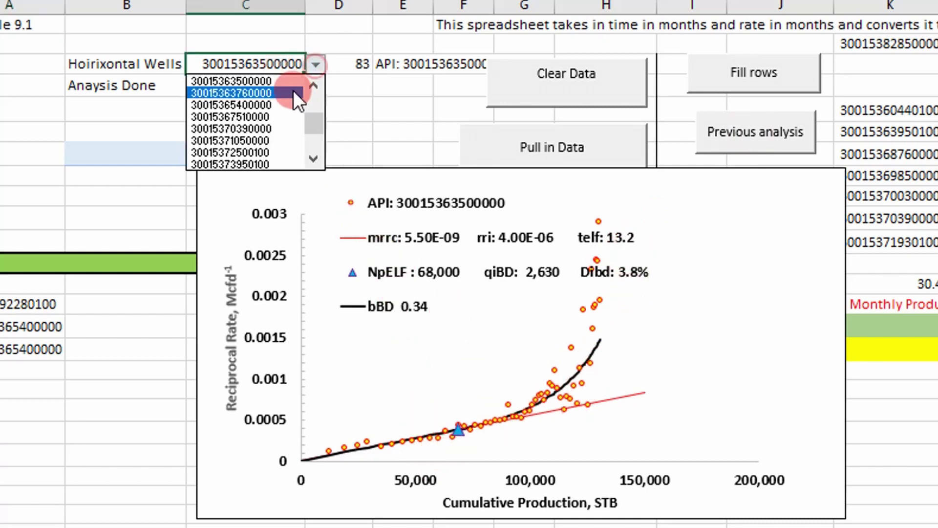
left_click(293, 92)
left_click(567, 87)
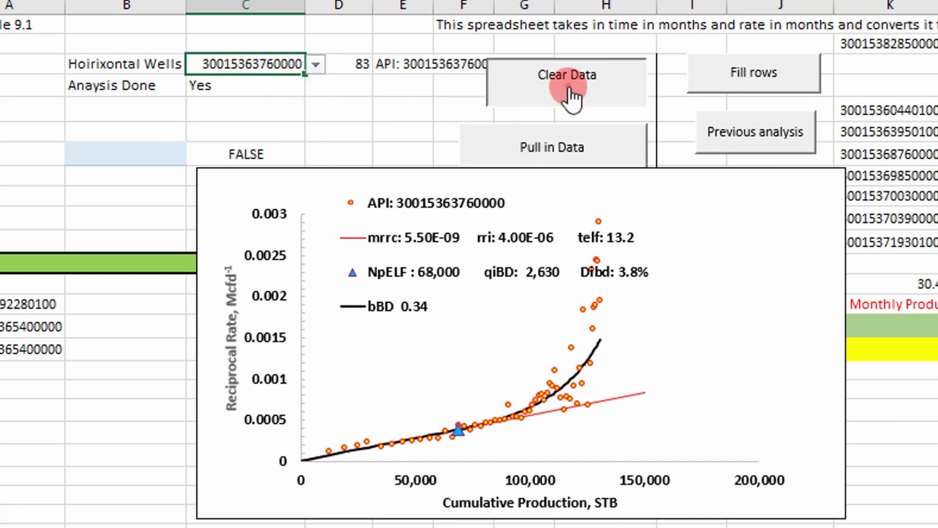
left_click(590, 154)
left_click(737, 76)
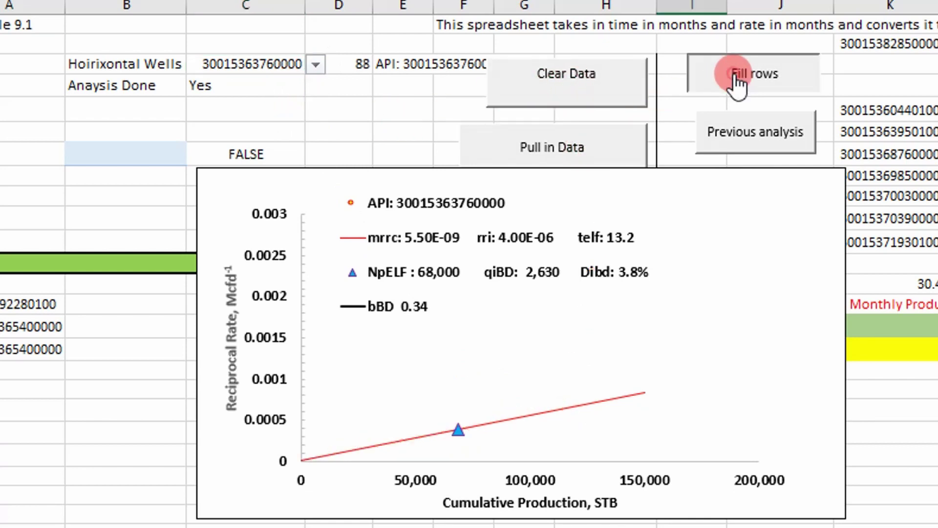
left_click(752, 125)
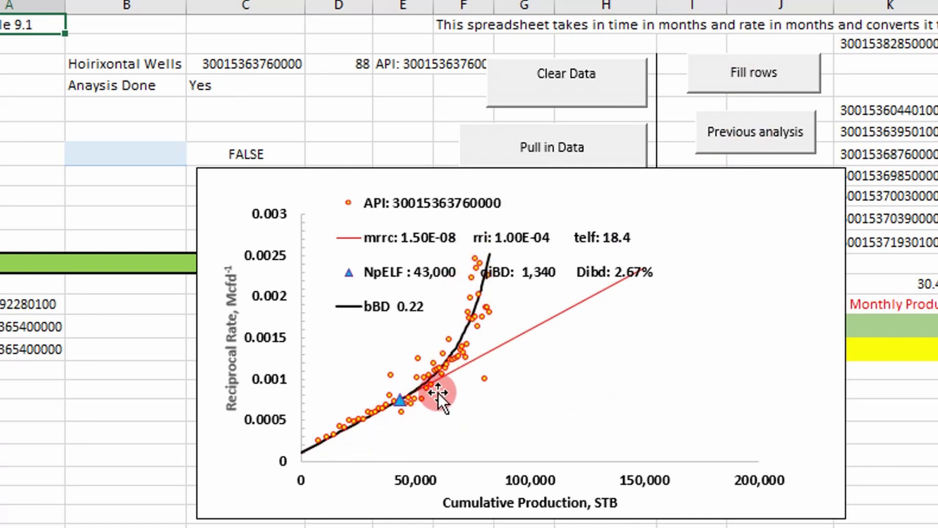
left_click(277, 64)
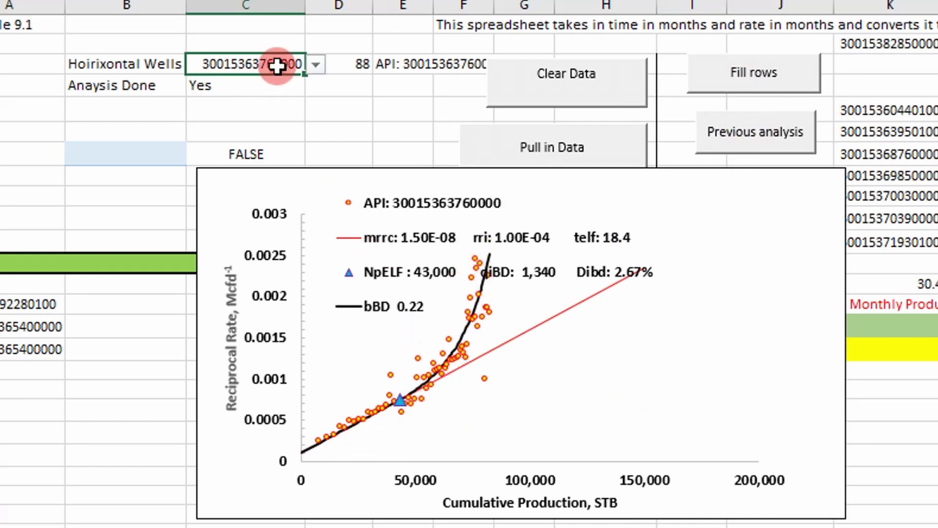
left_click(316, 66)
left_click(284, 97)
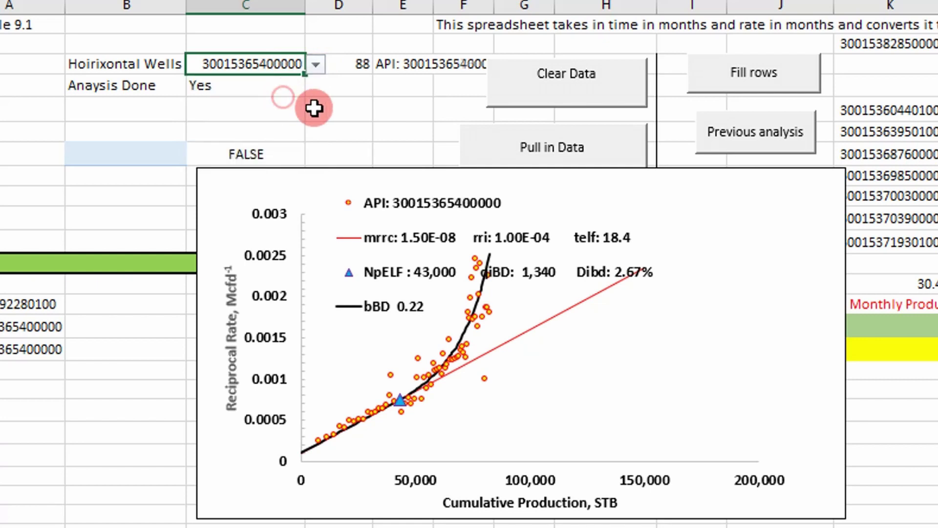
left_click(547, 88)
left_click(586, 143)
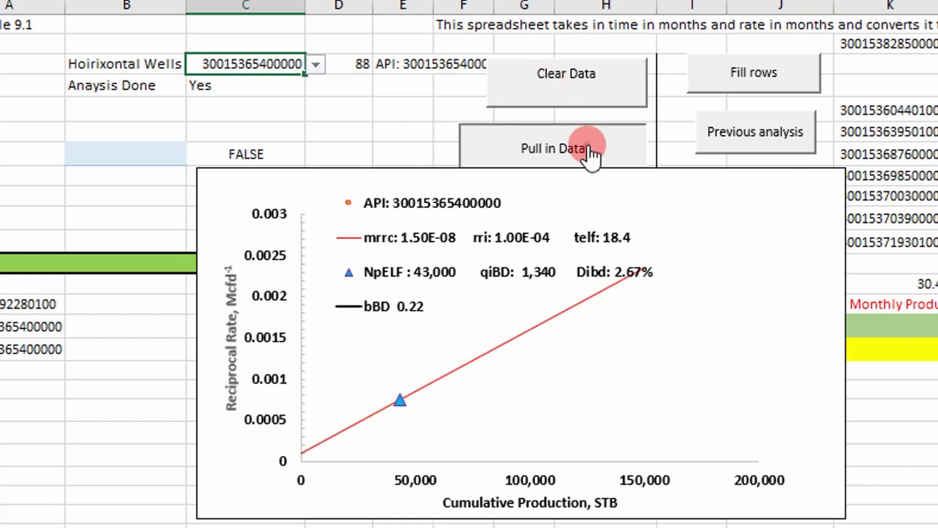
left_click(706, 87)
left_click(756, 133)
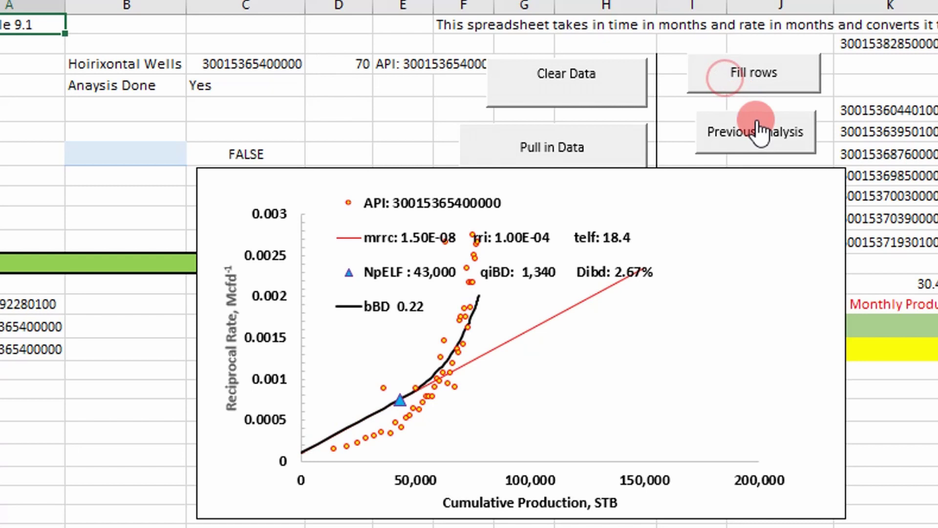
left_click(348, 462)
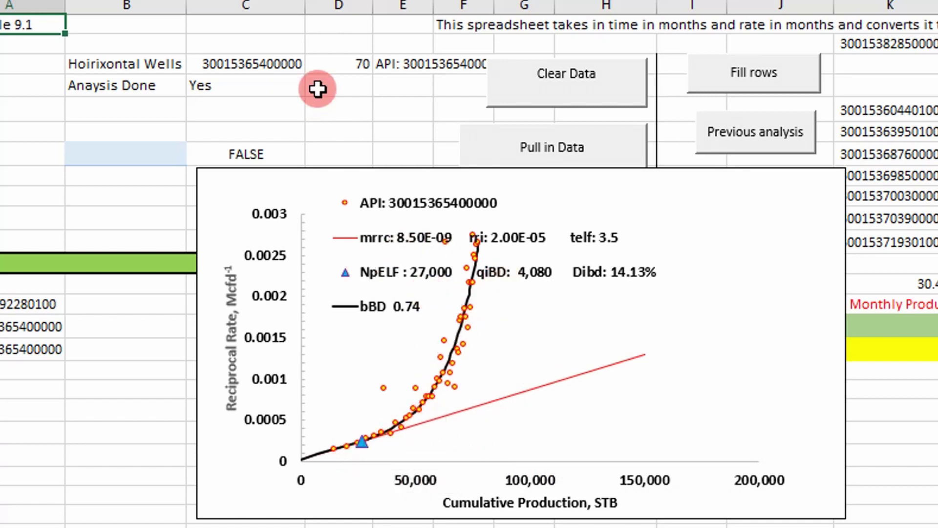
left_click(290, 65)
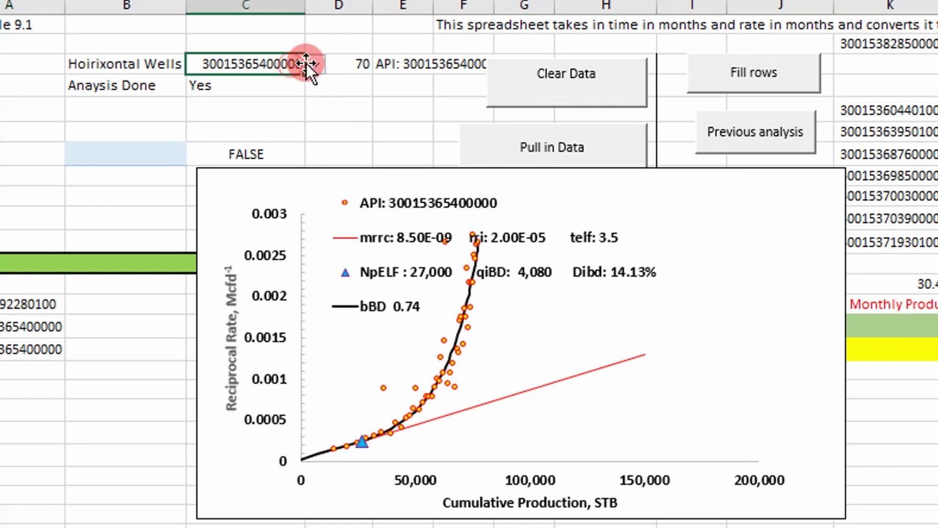
left_click(316, 64)
left_click(267, 92)
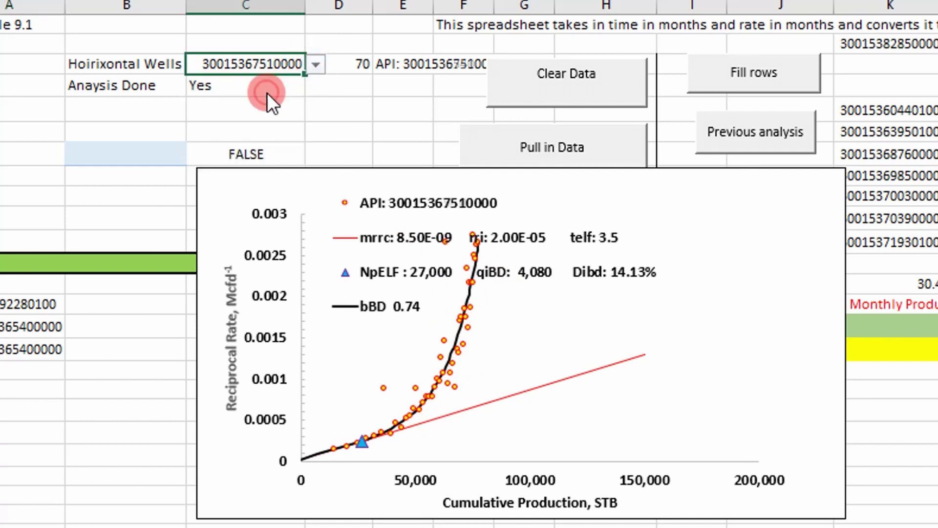
left_click(546, 81)
left_click(569, 140)
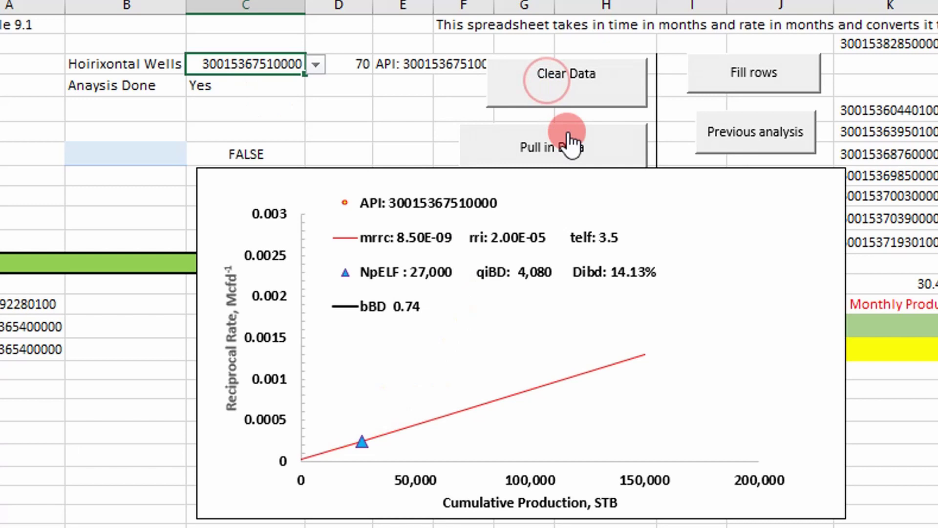
left_click(711, 68)
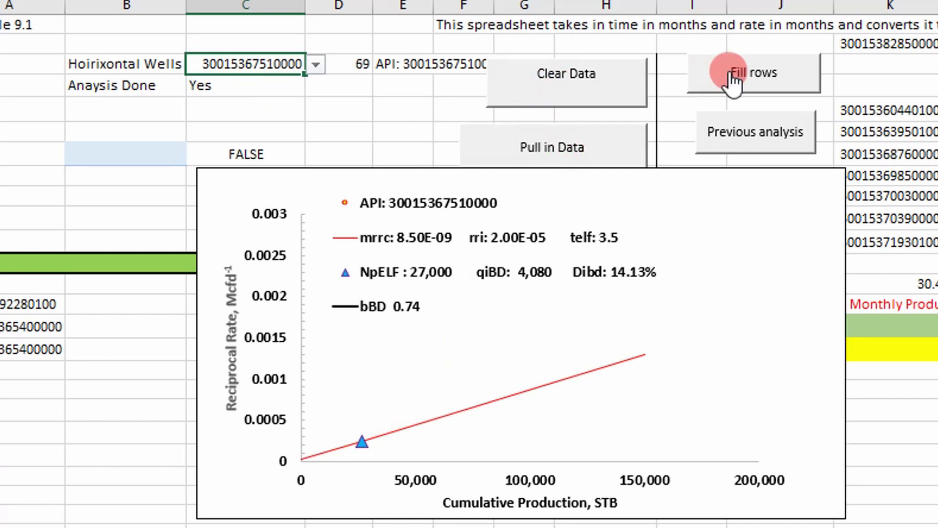
left_click(738, 117)
left_click(748, 128)
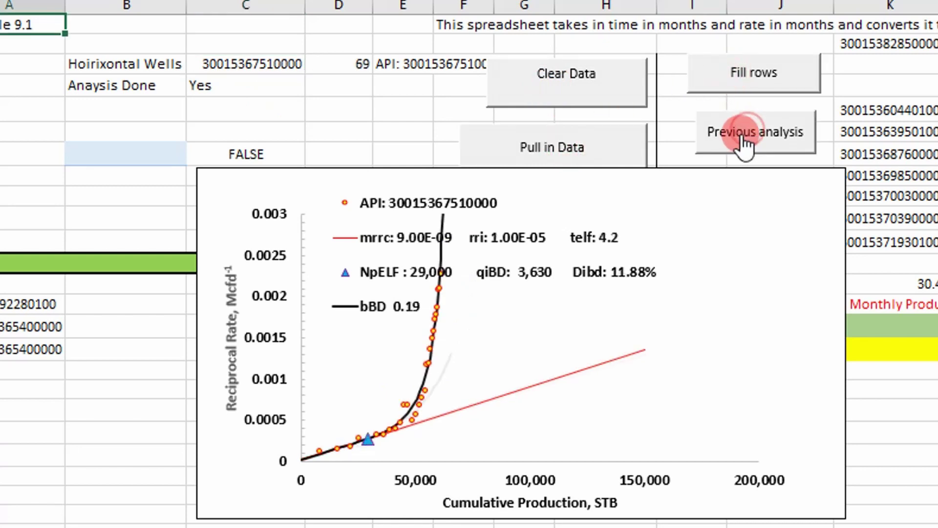
left_click(571, 77)
left_click(576, 140)
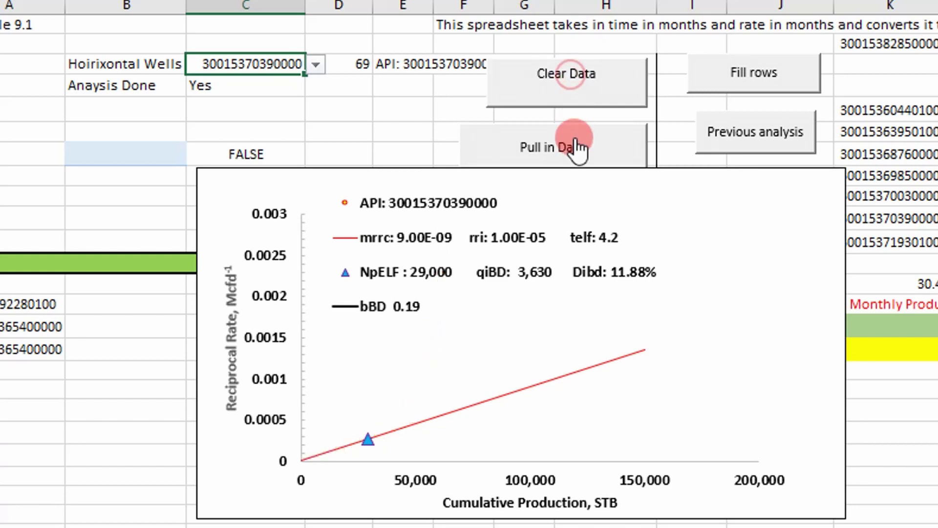
left_click(723, 86)
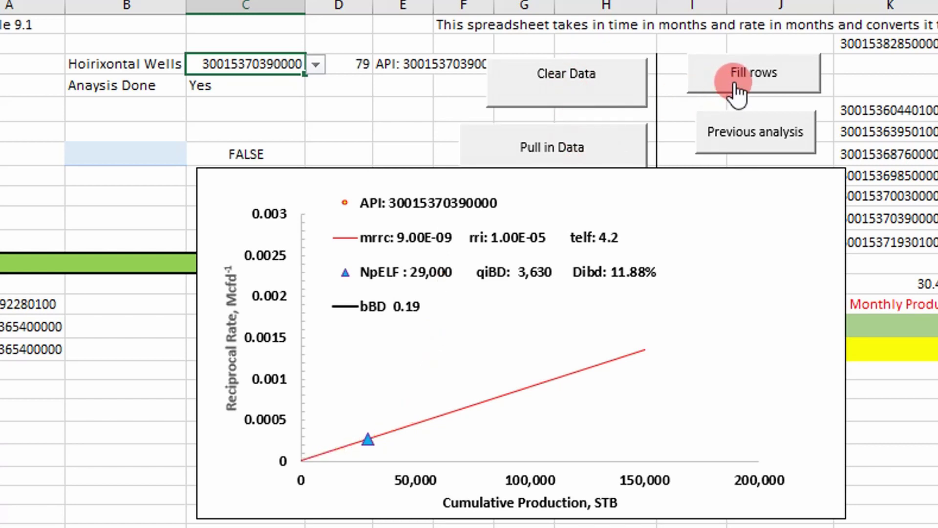
left_click(756, 131)
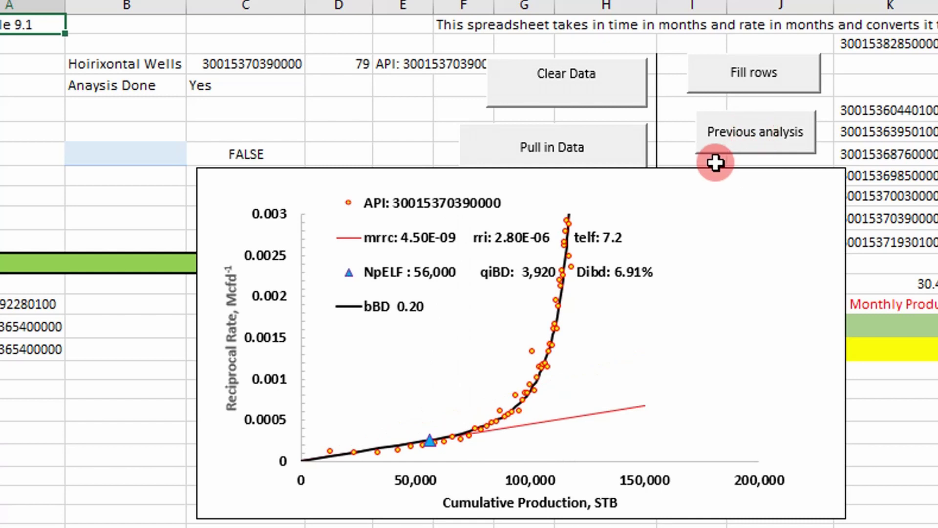
left_click(294, 64)
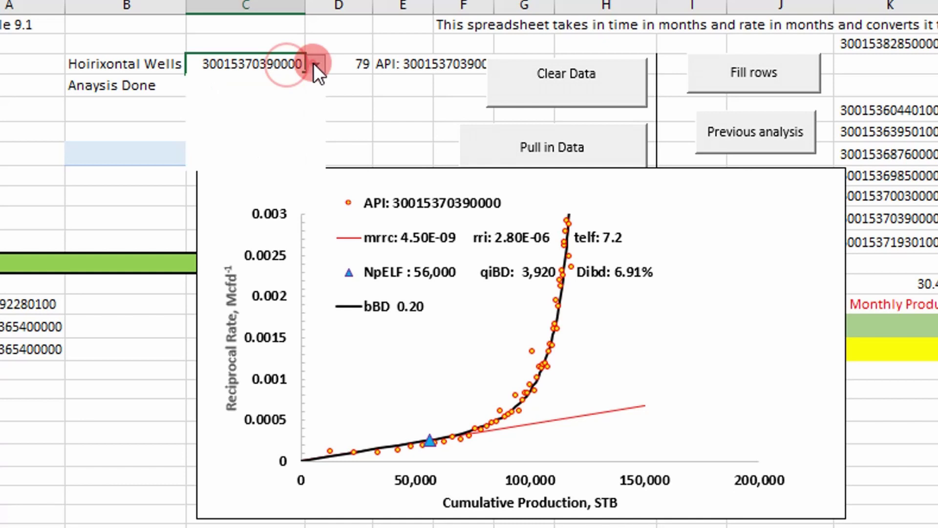
left_click(316, 64)
left_click(275, 92)
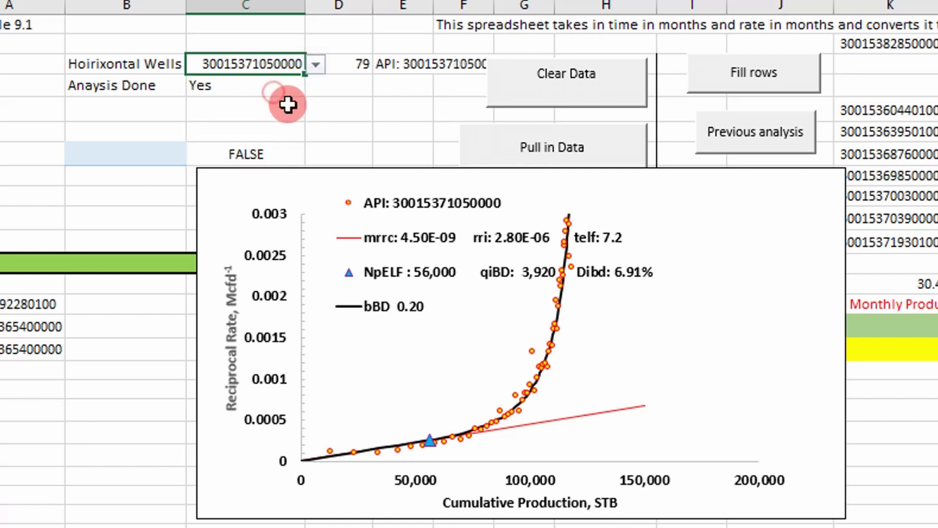
left_click(560, 82)
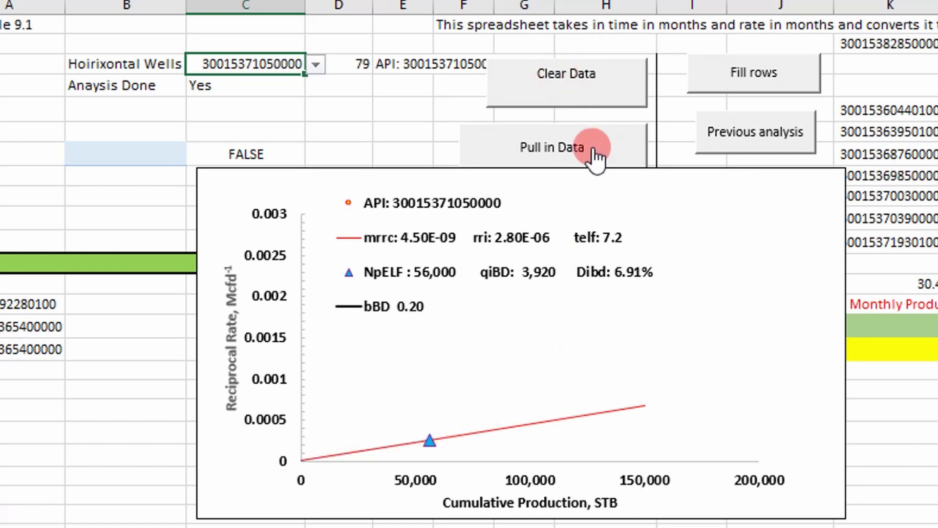
left_click(595, 155)
left_click(770, 78)
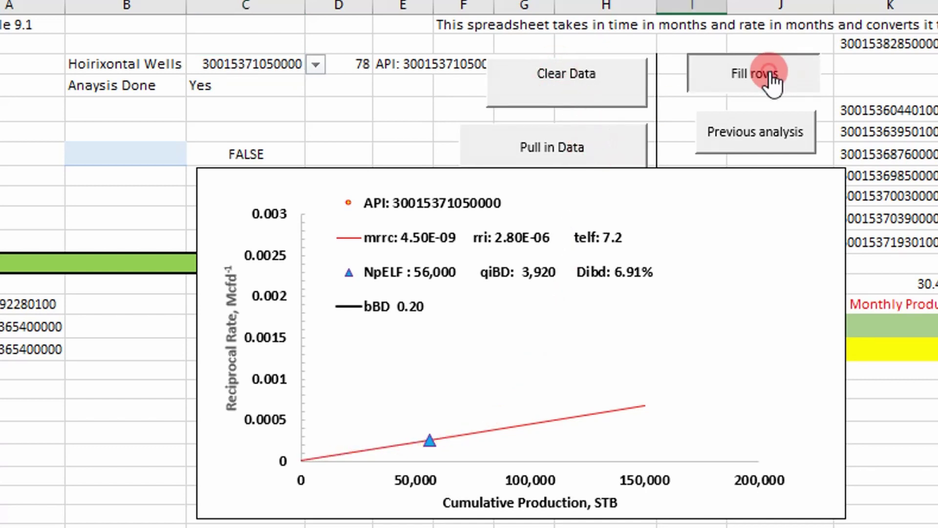
left_click(765, 133)
left_click(762, 141)
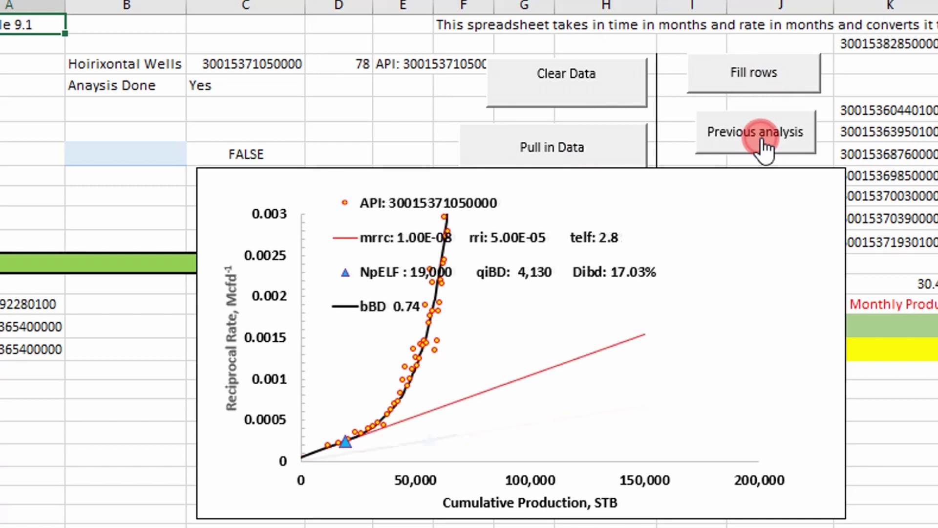
left_click(273, 64)
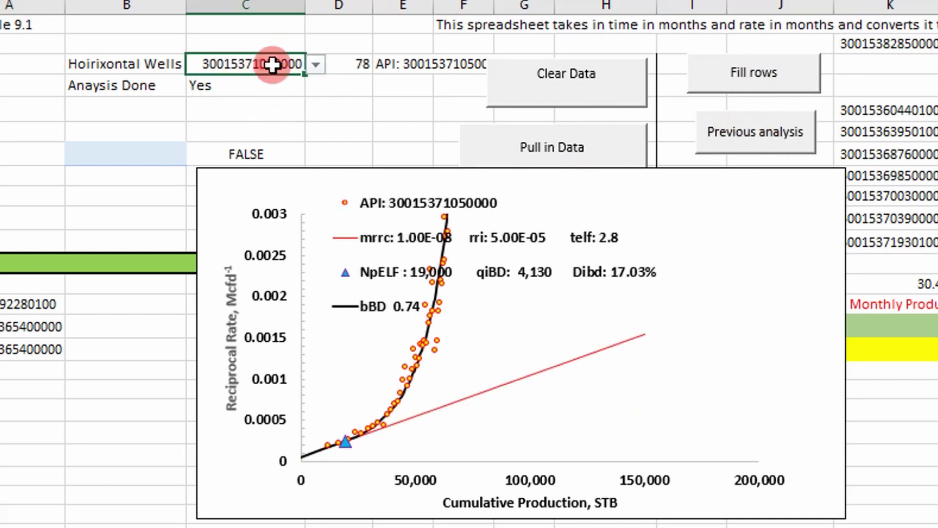
left_click(314, 63)
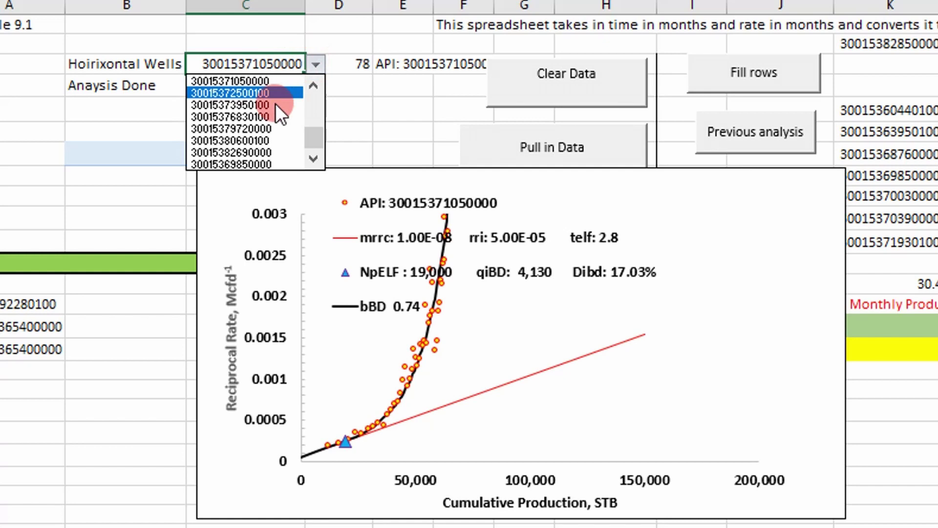
left_click(260, 152)
left_click(566, 75)
left_click(550, 144)
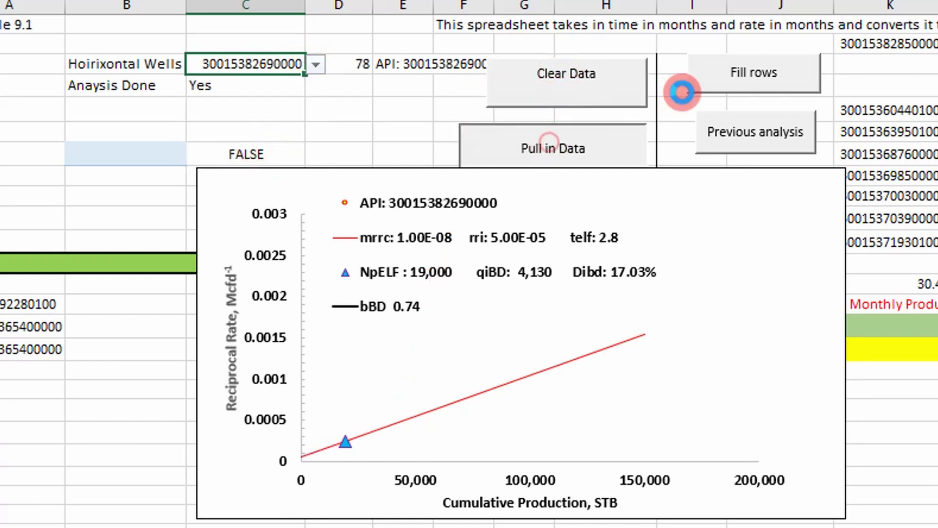
left_click(712, 83)
left_click(728, 139)
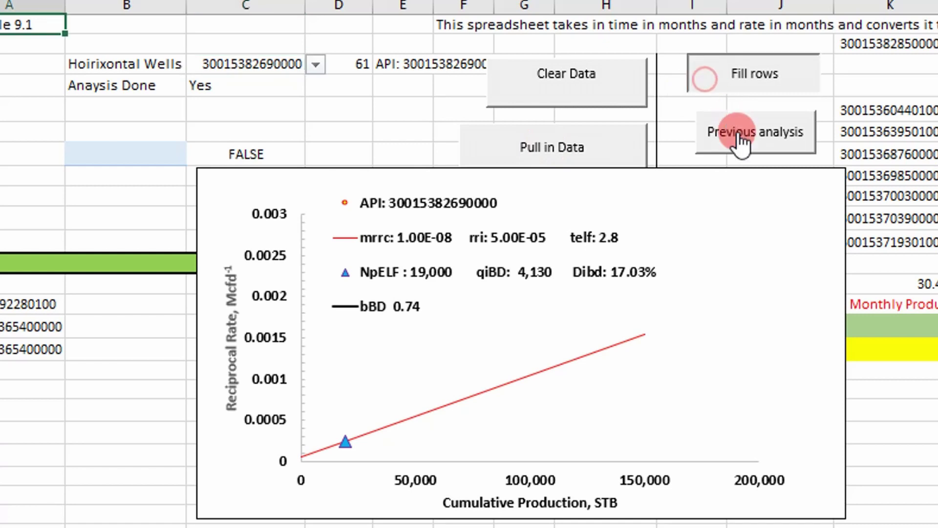
left_click(574, 345)
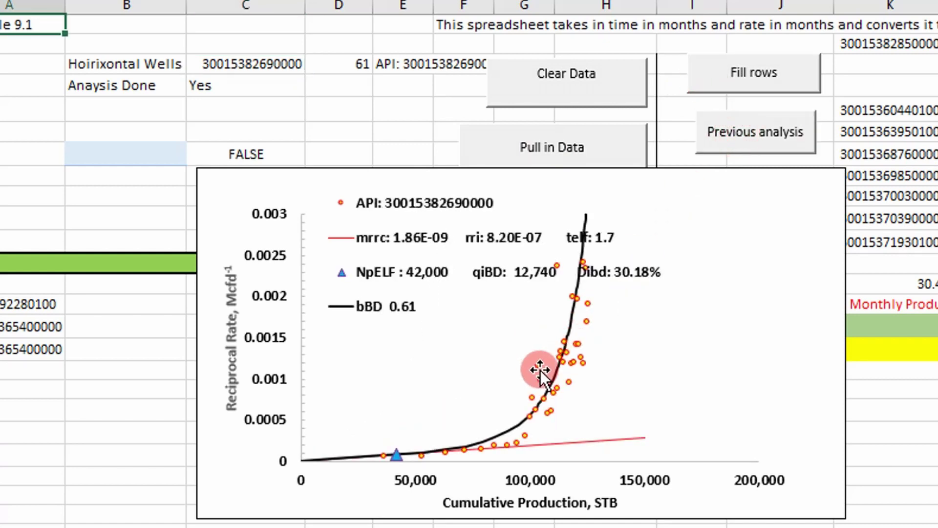
left_click(274, 63)
left_click(317, 65)
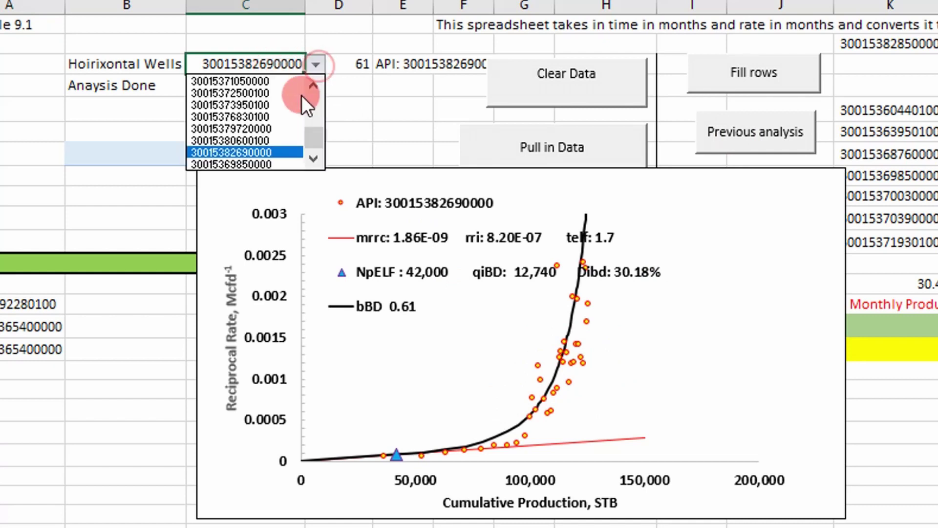
left_click(281, 139)
left_click(559, 78)
left_click(579, 149)
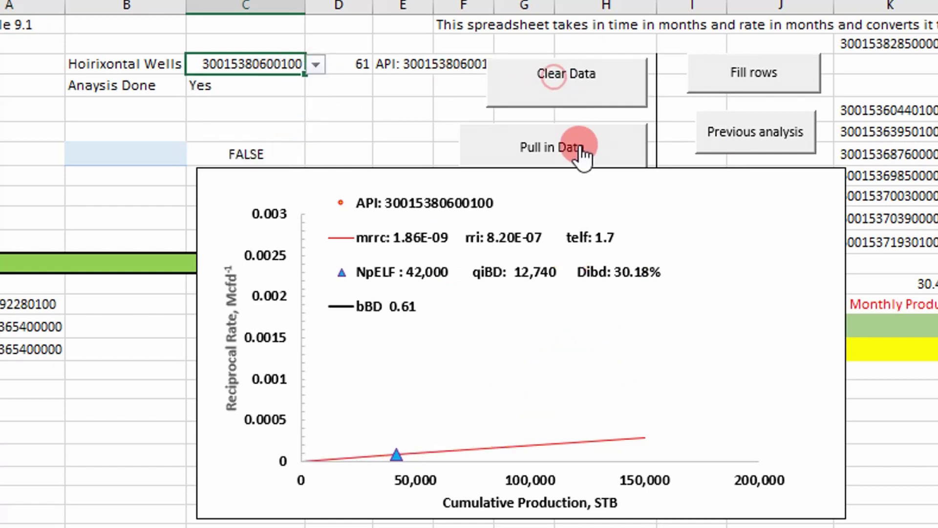
left_click(728, 74)
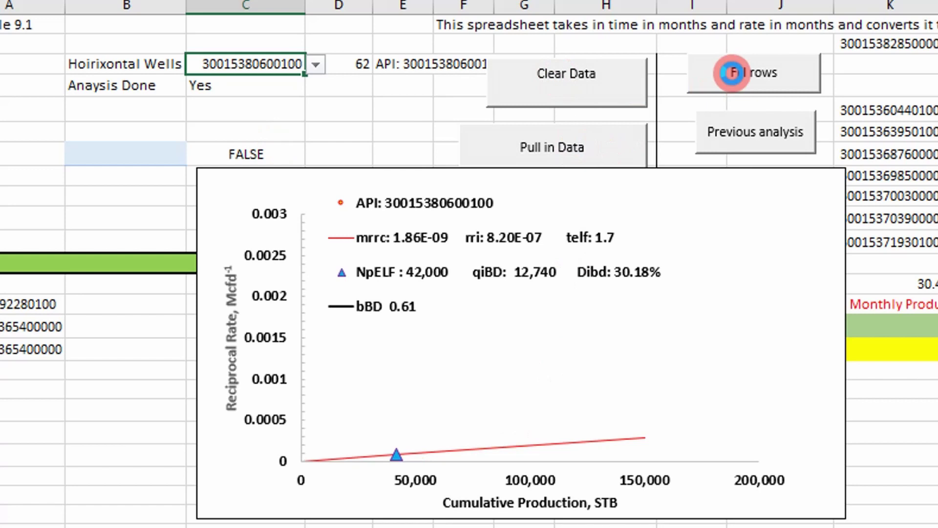
left_click(753, 129)
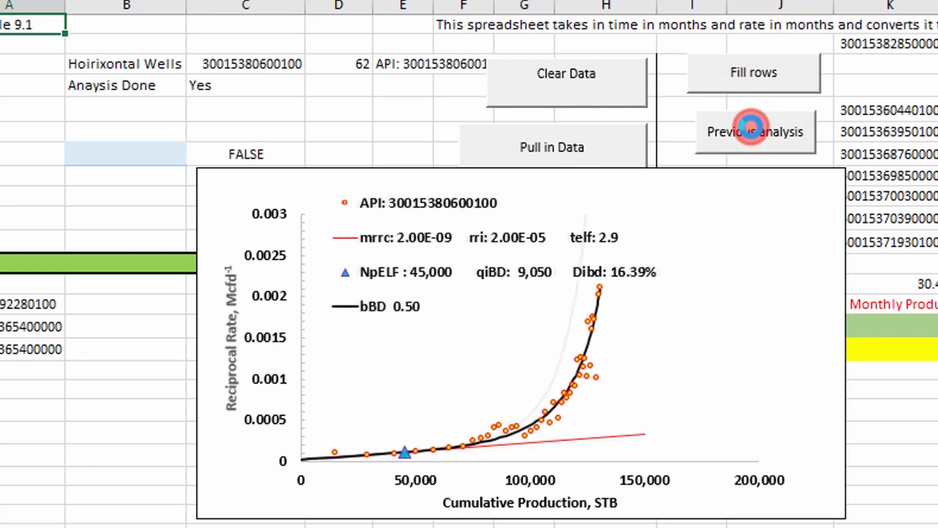
left_click(300, 66)
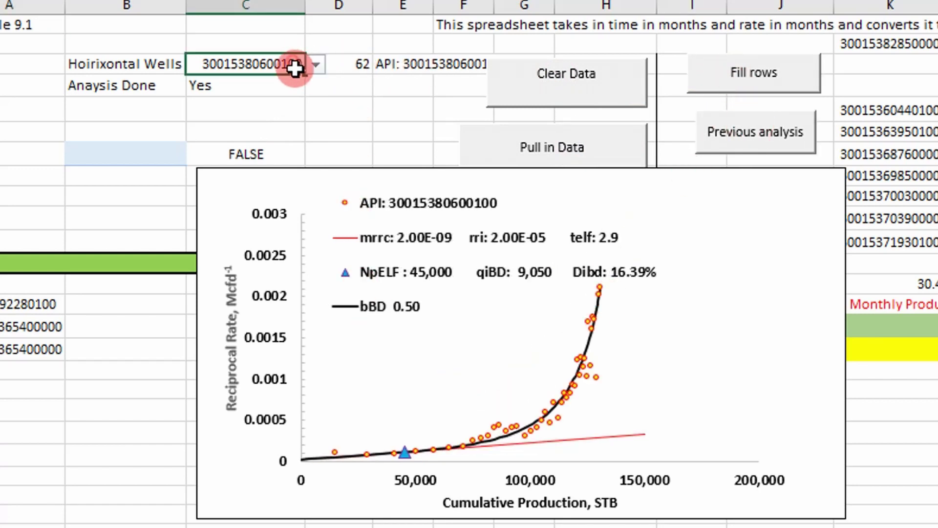
left_click(315, 65)
left_click_drag(326, 130, 317, 164)
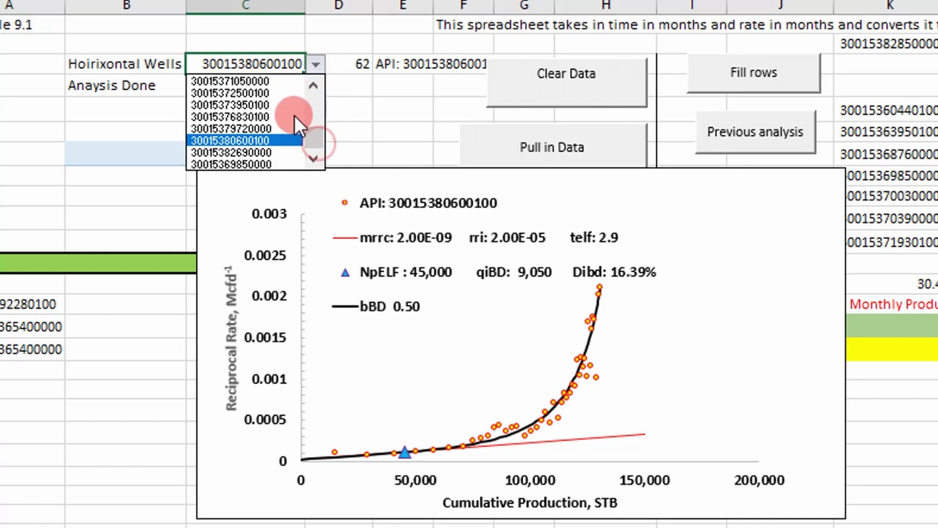
left_click(271, 105)
left_click(597, 85)
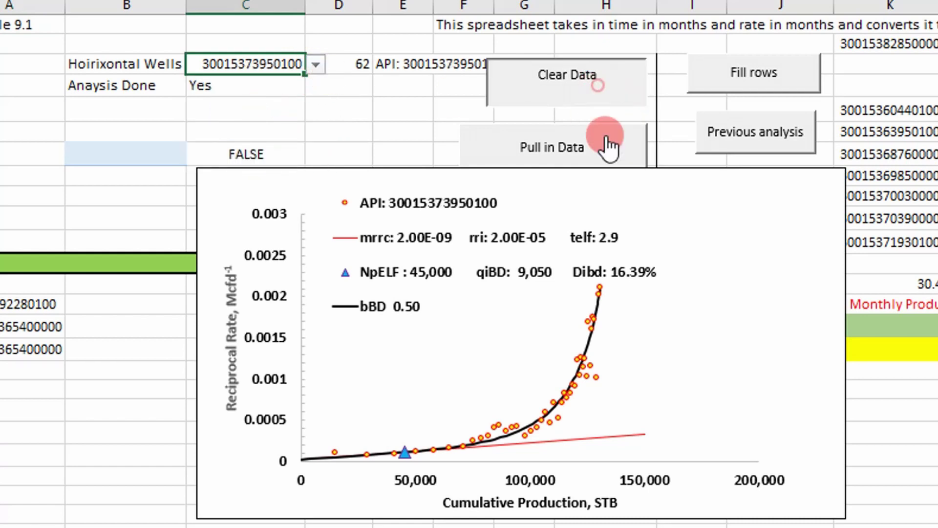
left_click(607, 139)
left_click(742, 73)
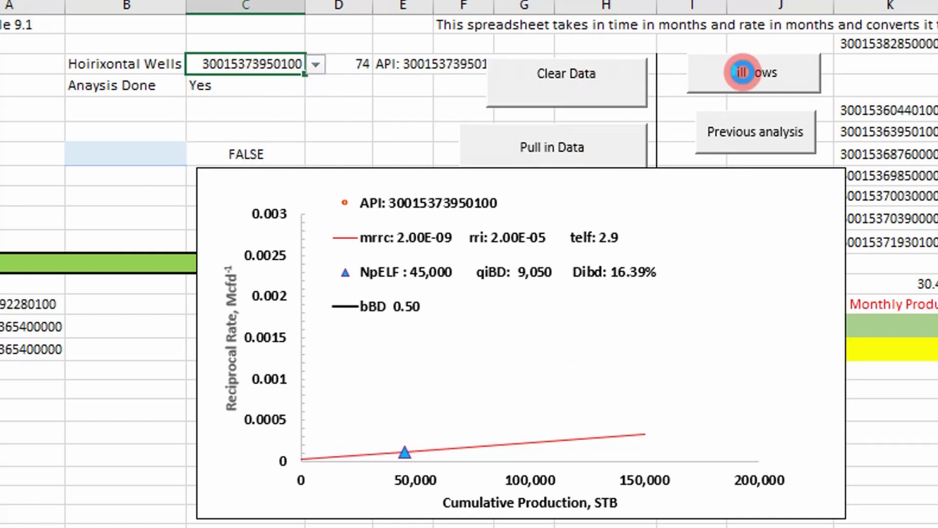
left_click(753, 140)
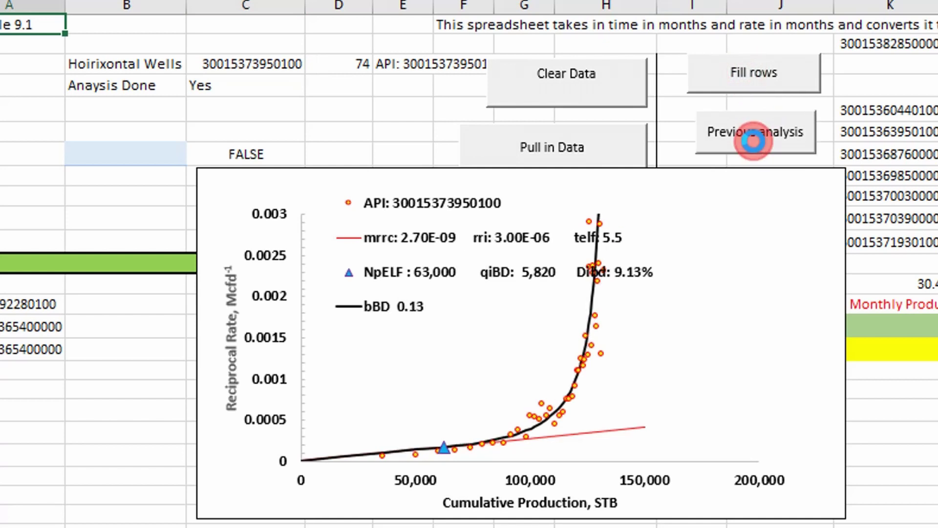
left_click(499, 428)
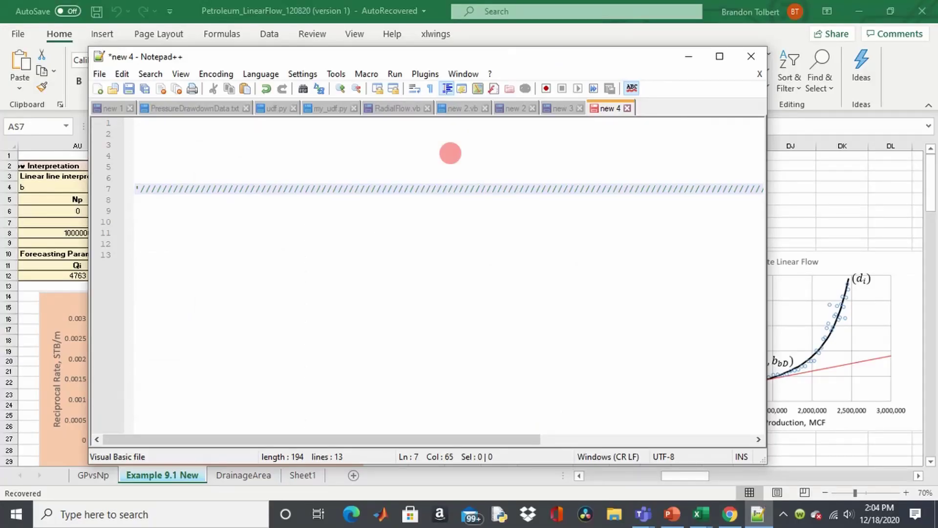
Paste the LINEAR AND BOUNDARY DOMINATED RATE header and the InfiniteActingLinearToBDRateDeclineOil(mlinear, rrIntercept, Npelf, bBD, Np) declaration.
key("ctrl+v")
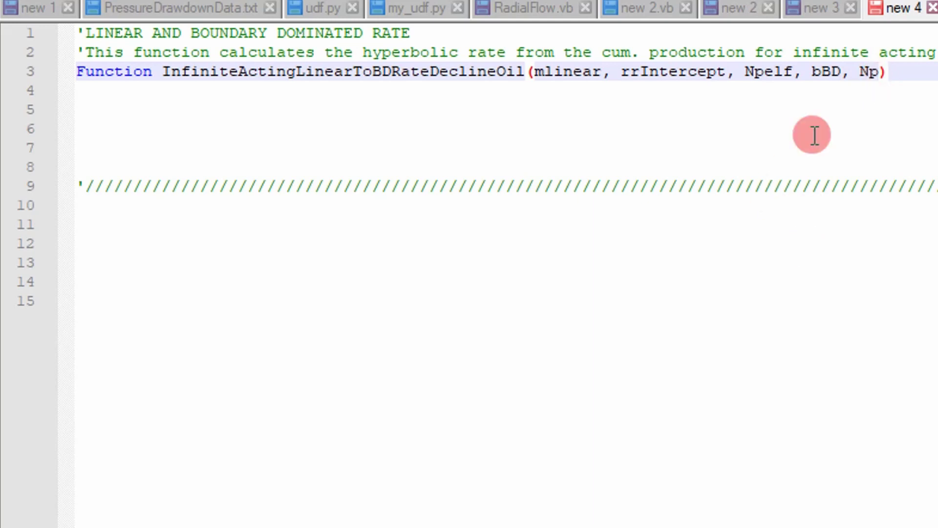
left_click_drag(860, 72, 875, 74)
key("End")
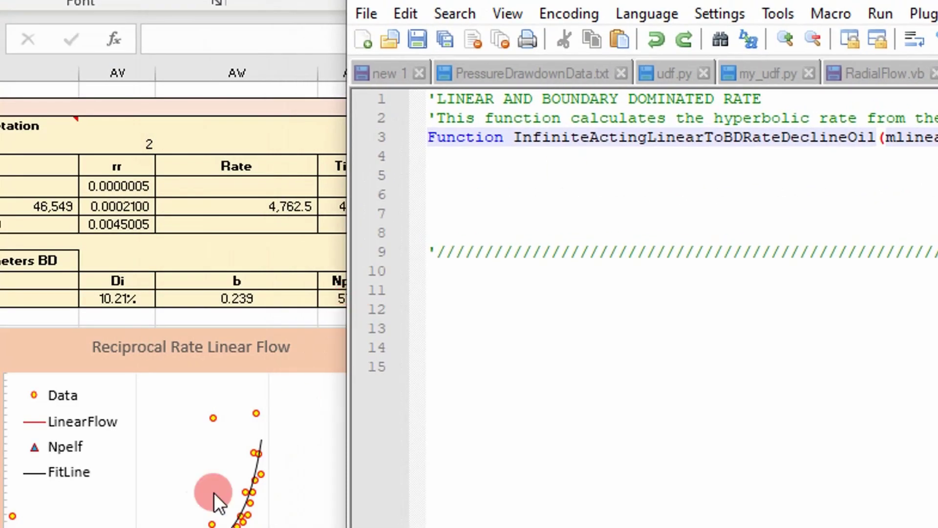
Uncover the sheet and check that the 93366 rate cell calls InfiniteActingLinearToBDRateDeclineOil.
scroll(200, 493, "down", 2)
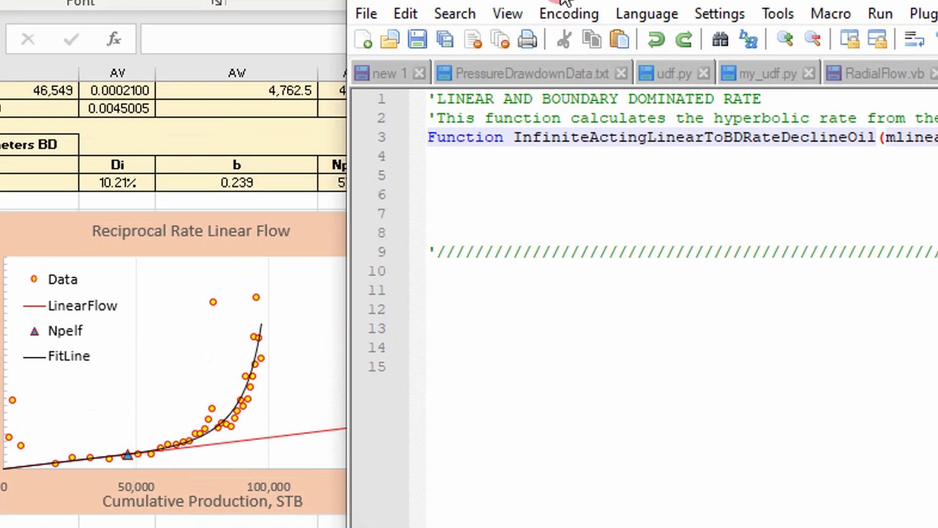
left_click_drag(562, 1, 937, 4)
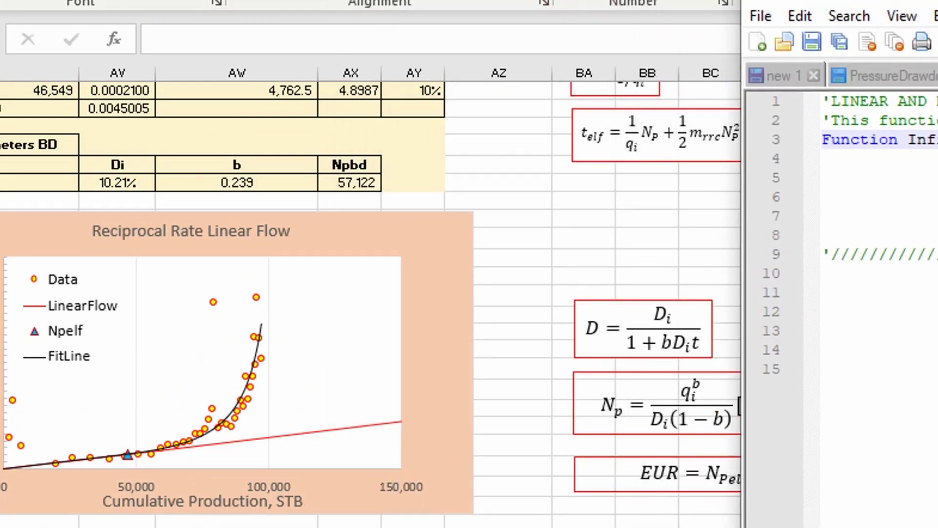
key("alt+Tab")
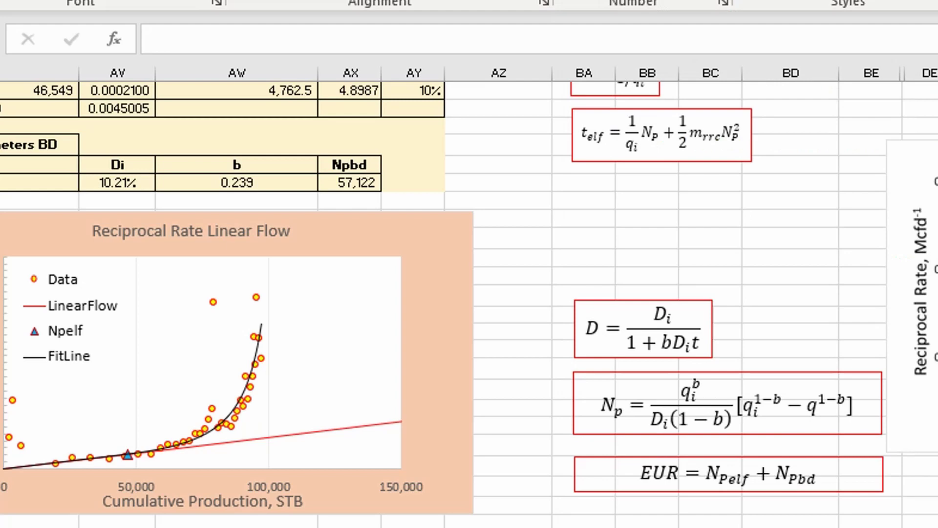
scroll(469, 294, "left", 4)
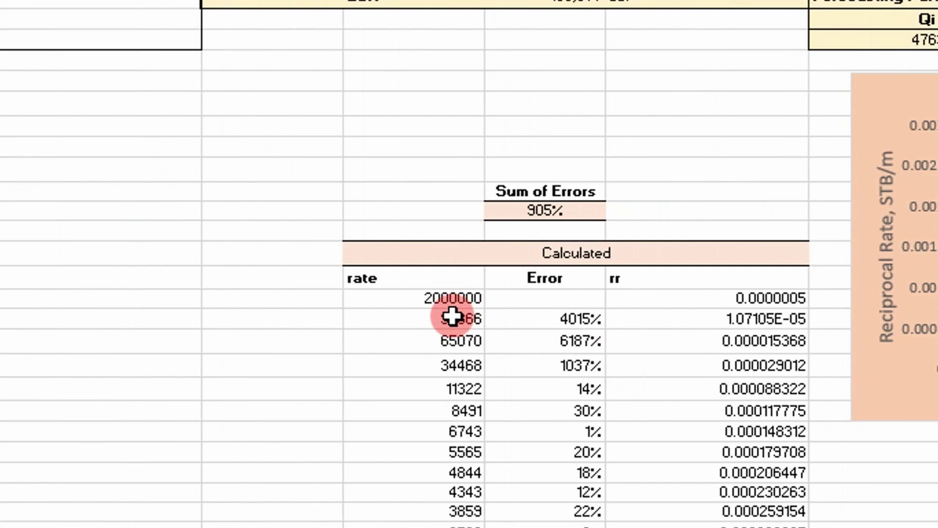
double_click(456, 318)
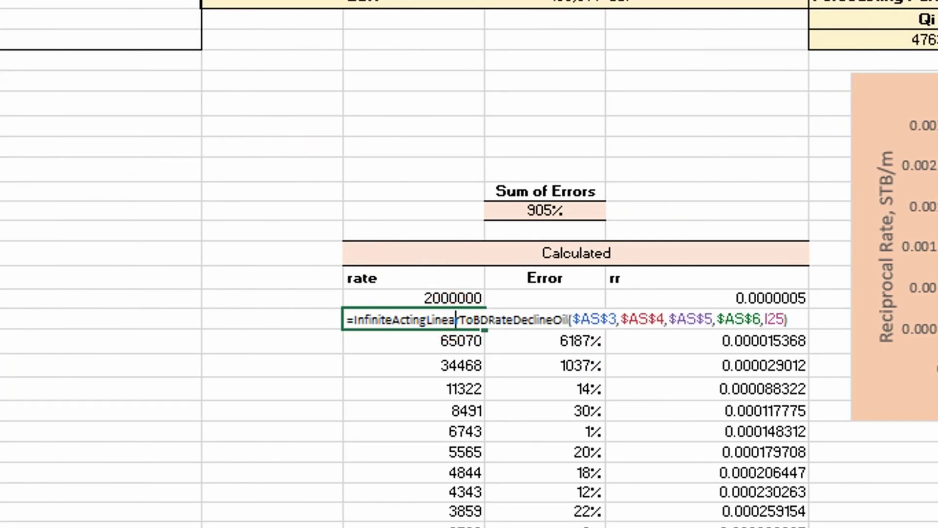
key("Escape")
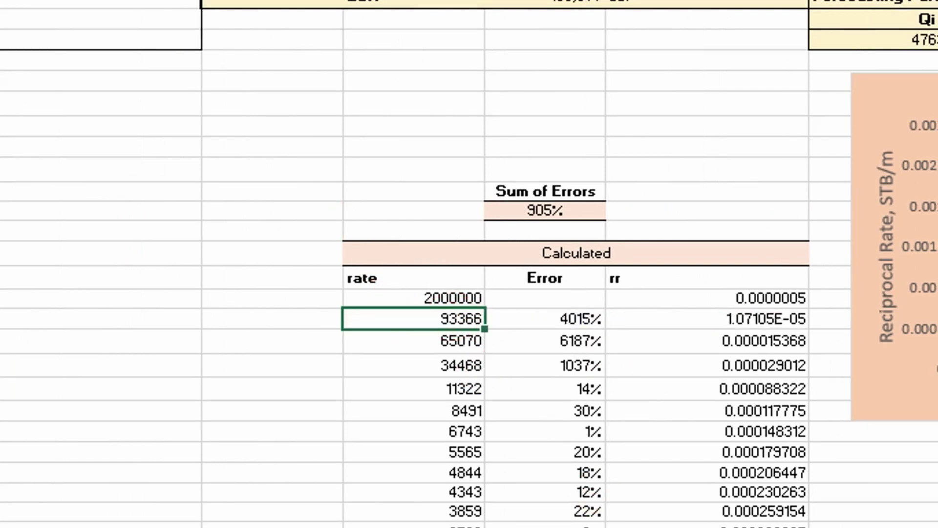
Scroll the sheet back to the Linear Flow Interpretation table and reciprocal-rate chart.
key("alt+Tab")
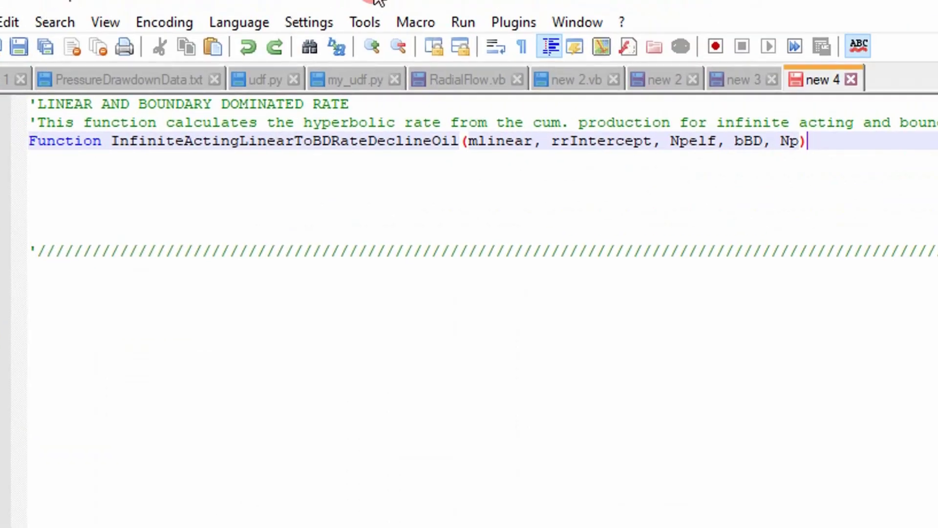
key("alt+Tab")
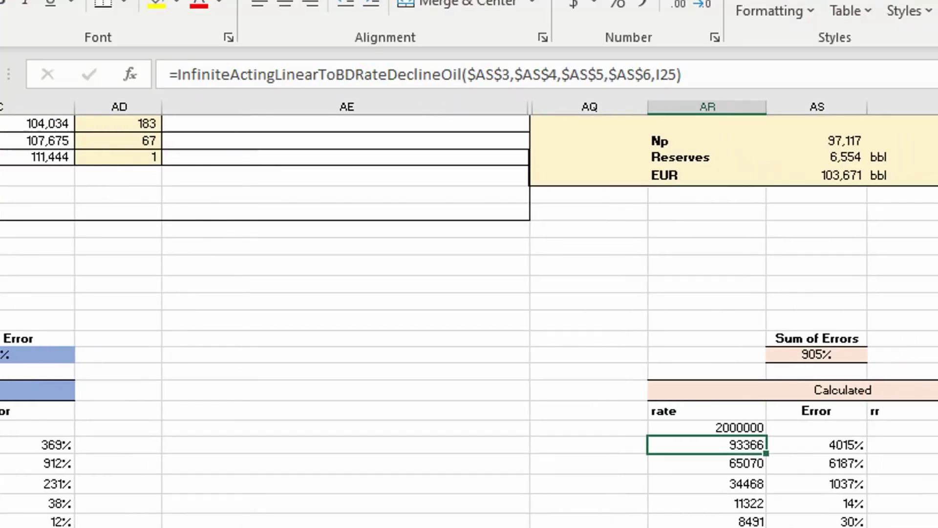
scroll(469, 313, "right", 6)
scroll(469, 321, "up", 2)
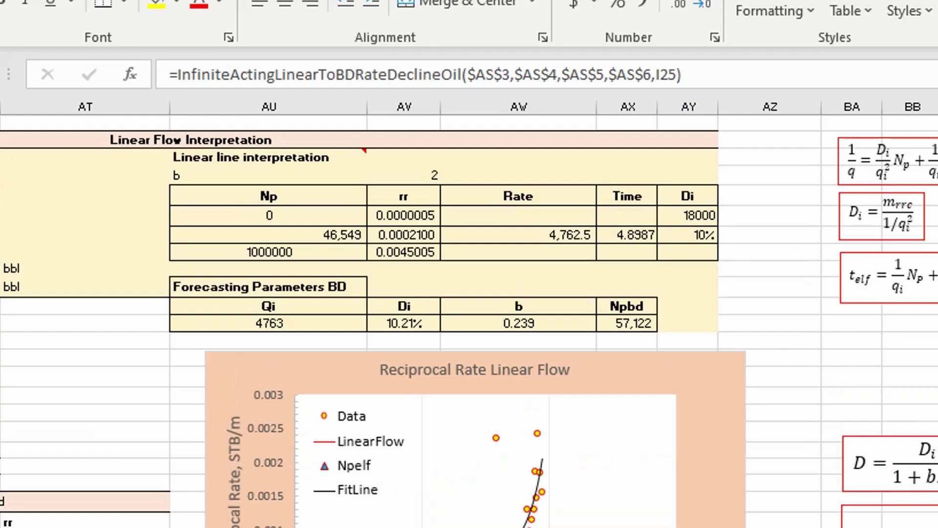
key("alt+Tab")
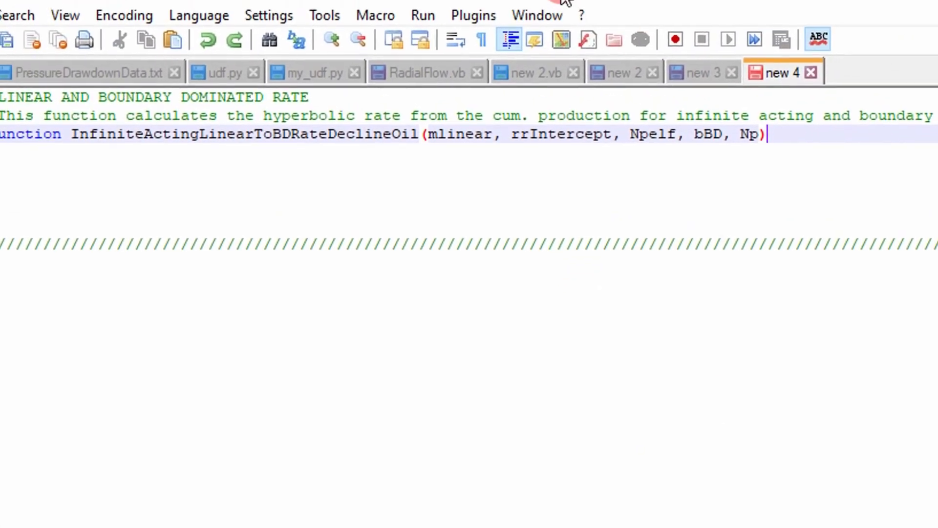
Insert the parameter comments and the If (Np < Npelf) block calling ReciprocalRateLFStraightLineOil.
left_click(51, 336)
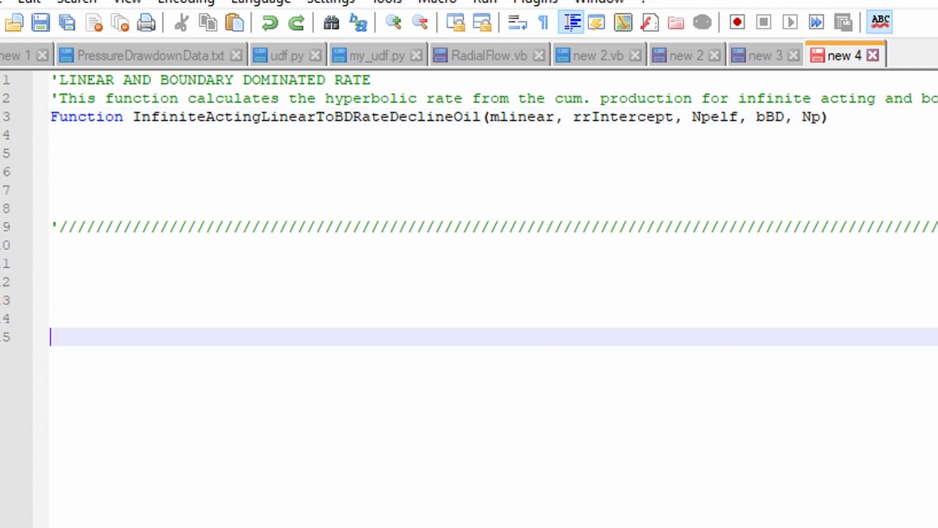
key("ctrl+z")
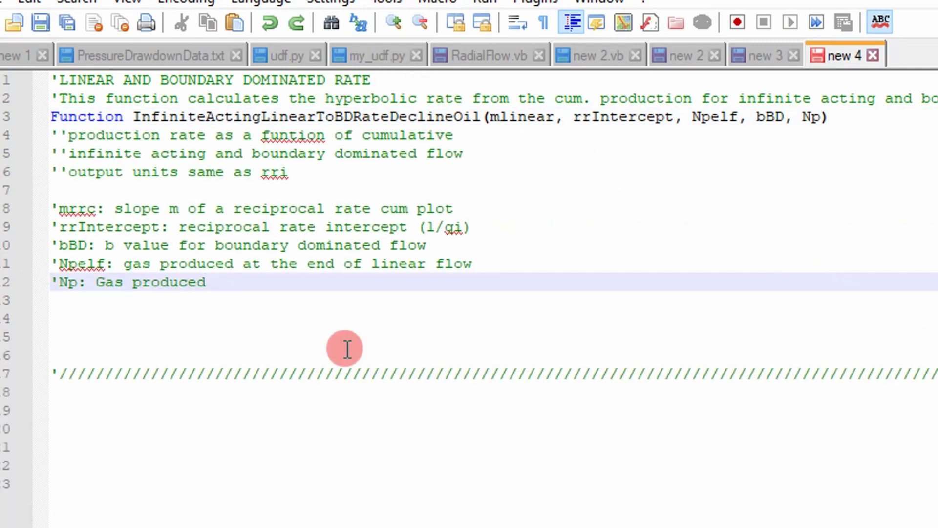
key("ctrl+z")
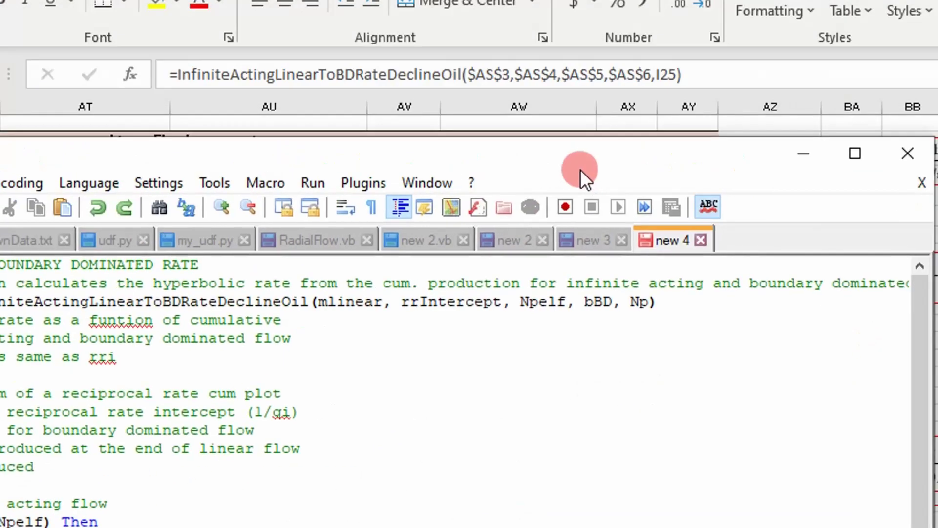
left_click_drag(580, 169, 377, 63)
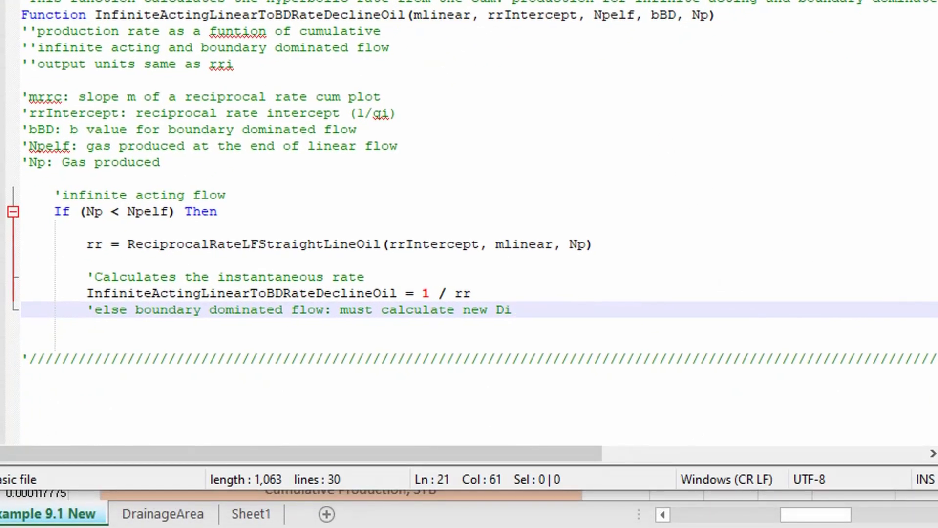
left_click_drag(208, 244, 204, 242)
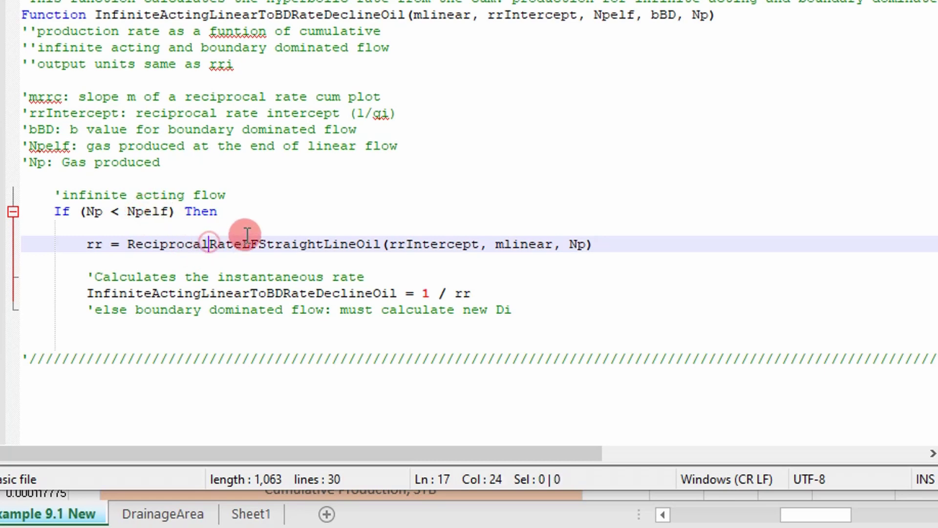
left_click(128, 244)
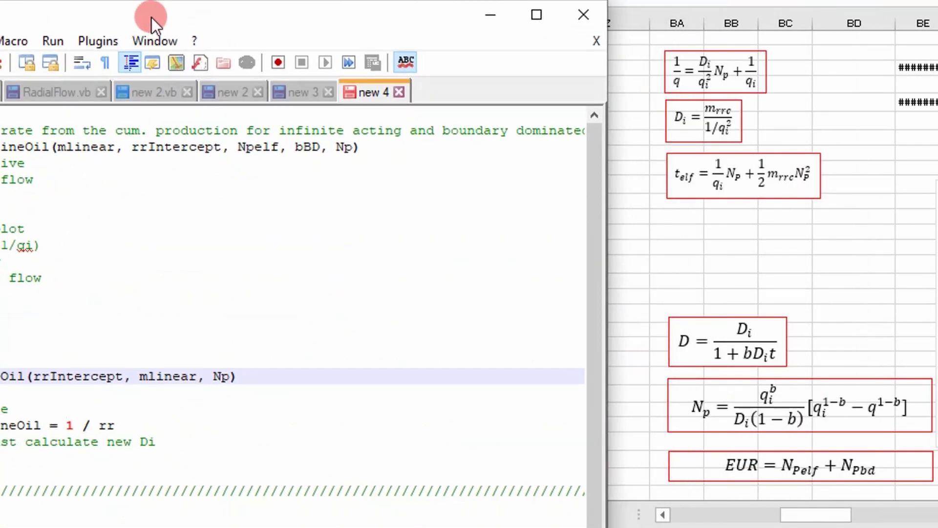
Check the 1 / rr return line against the sheet's rate equations and the 65070 rate cell.
left_click(704, 69)
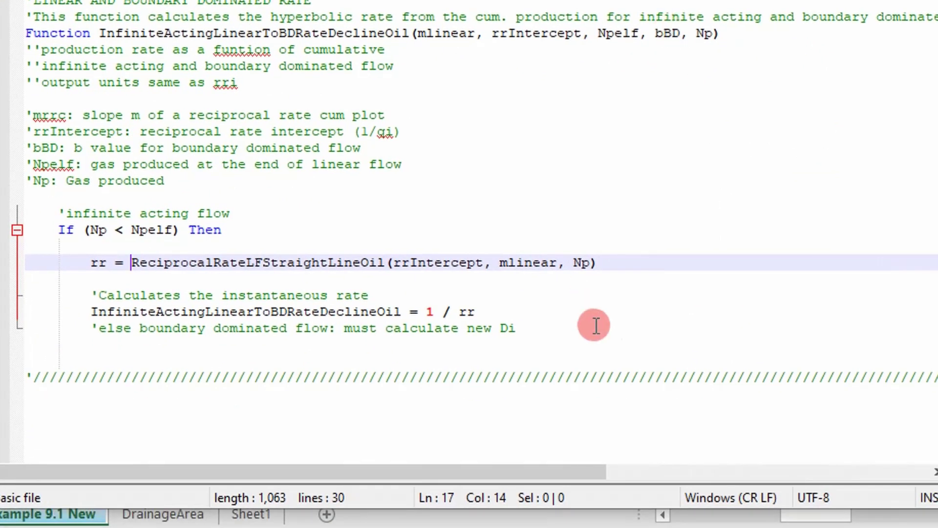
left_click(251, 409)
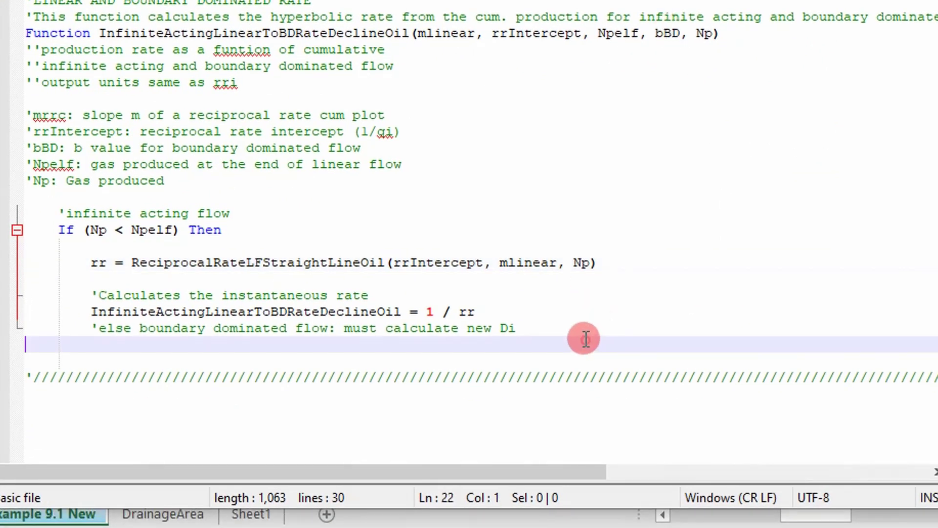
left_click(303, 313)
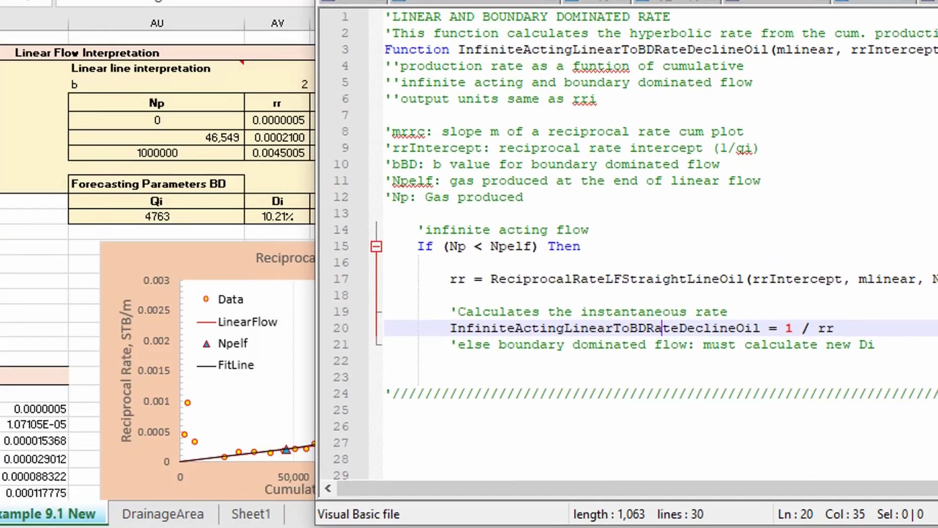
left_click(46, 326)
left_click_drag(826, 516, 809, 519)
left_click(22, 441)
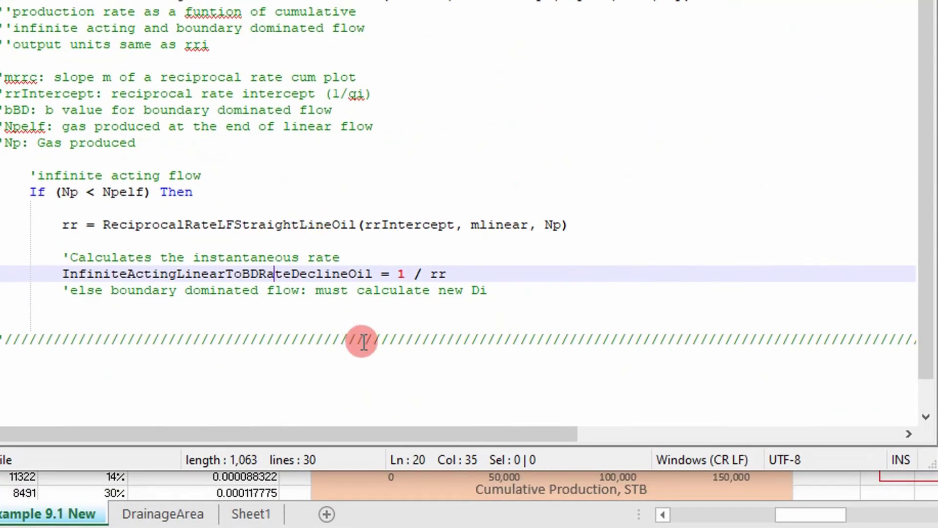
Paste the Else branch computing qelf, telf, di and Dibd, returning ArpsRateFromCum, closed by End If.
left_click(752, 394)
key("ctrl+v")
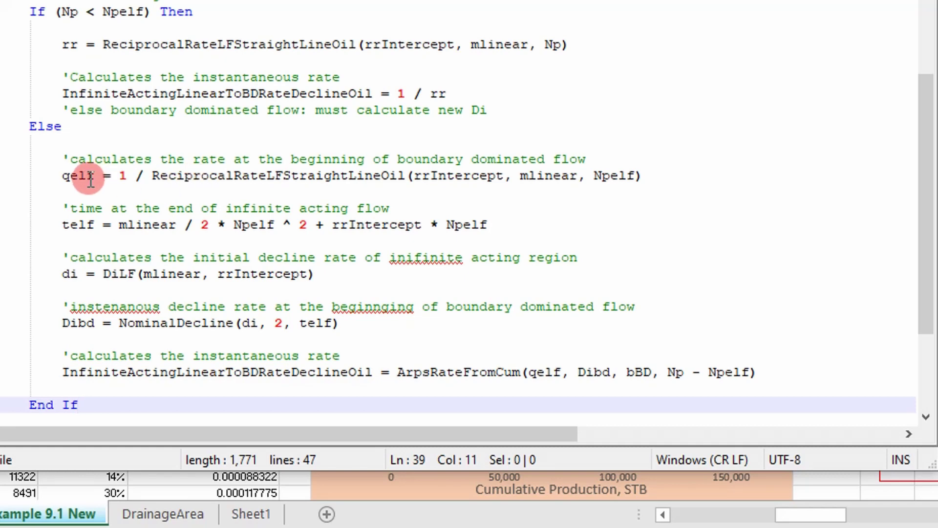
left_click(832, 517)
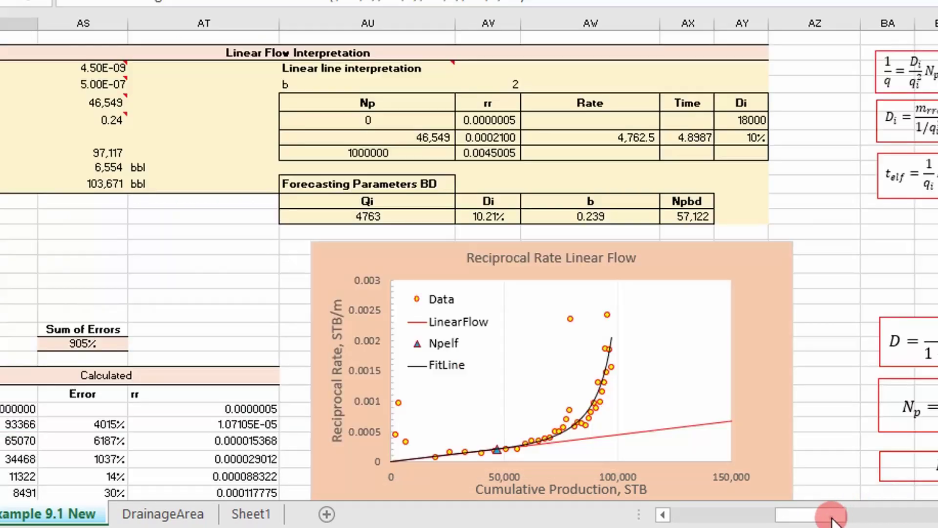
left_click_drag(832, 518, 850, 518)
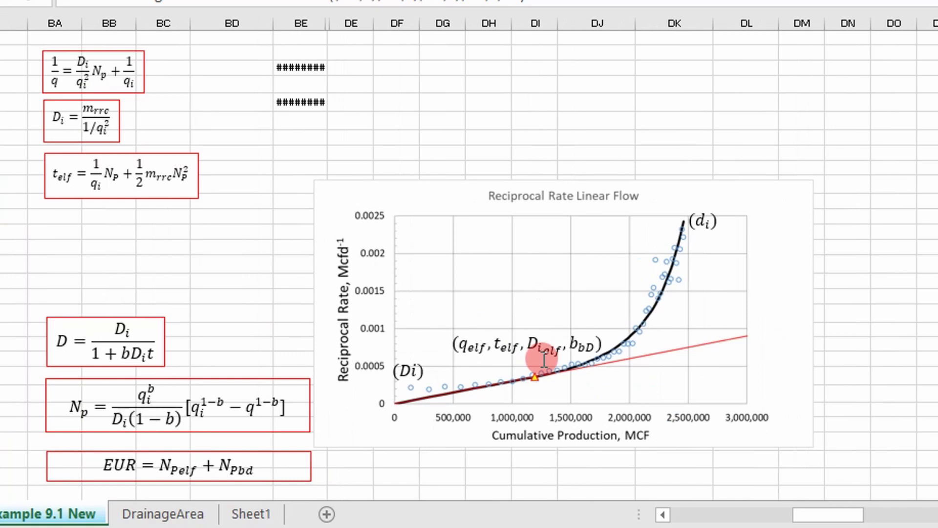
left_click_drag(457, 345, 597, 347)
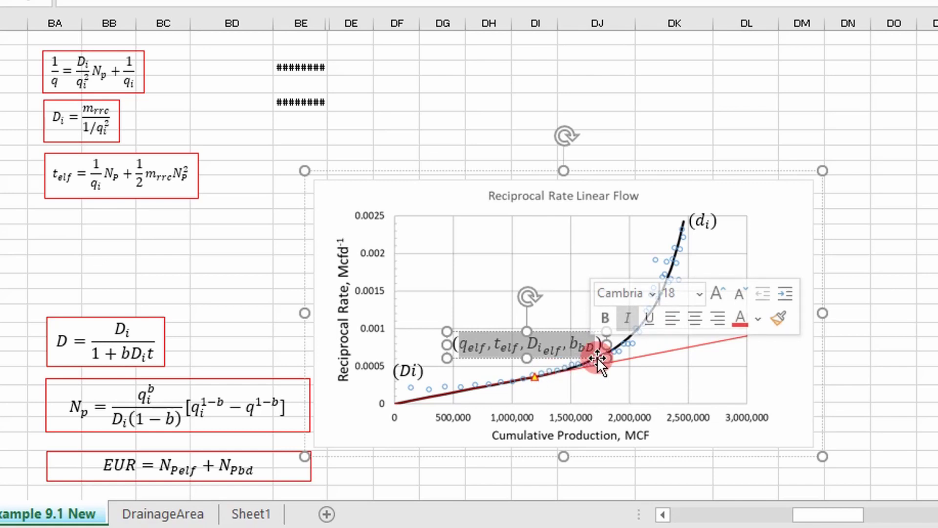
left_click(477, 119)
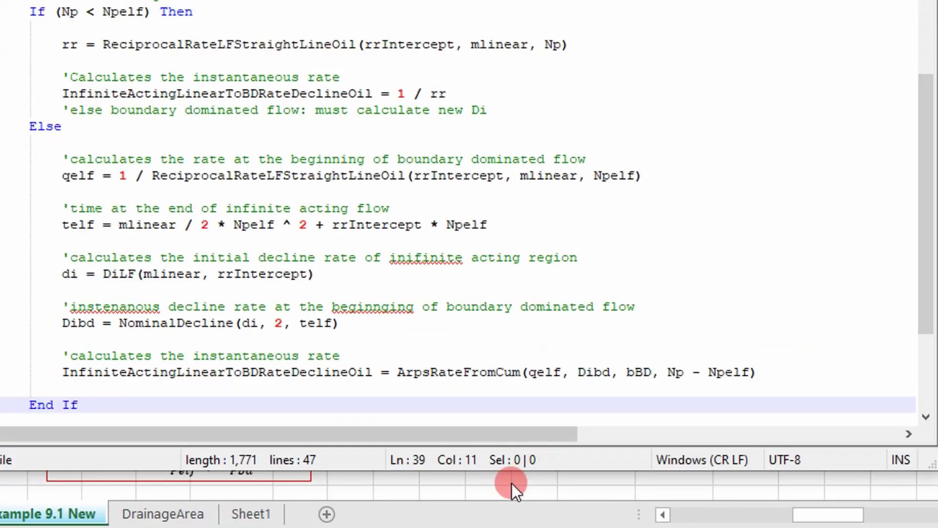
left_click(338, 410)
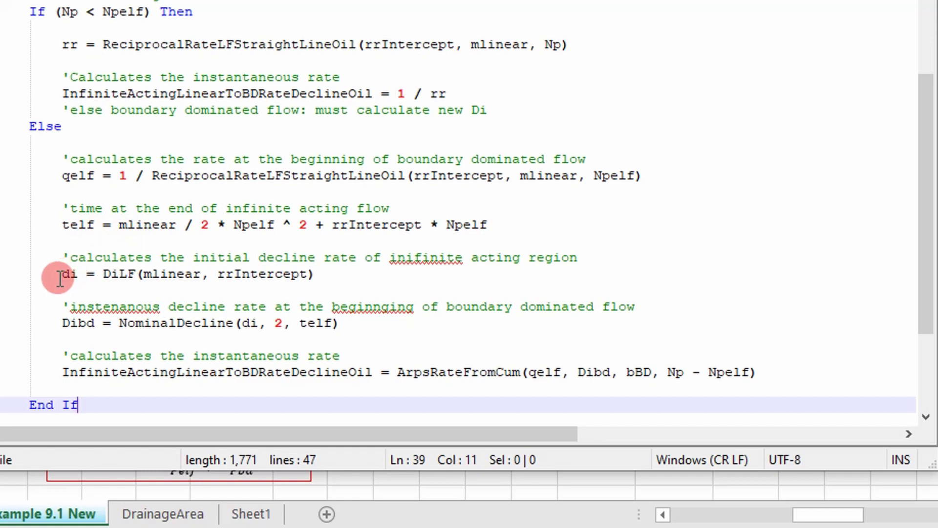
Move the Notepad++ window aside to compare the di = DiLF line with the Excel reciprocal-rate chart, then restore it.
left_click(134, 274)
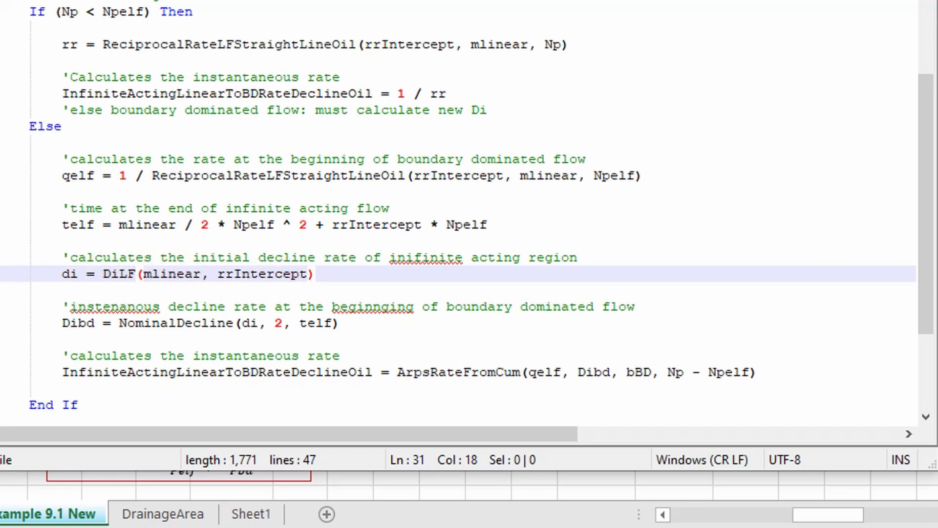
left_click_drag(147, 2, 222, 437)
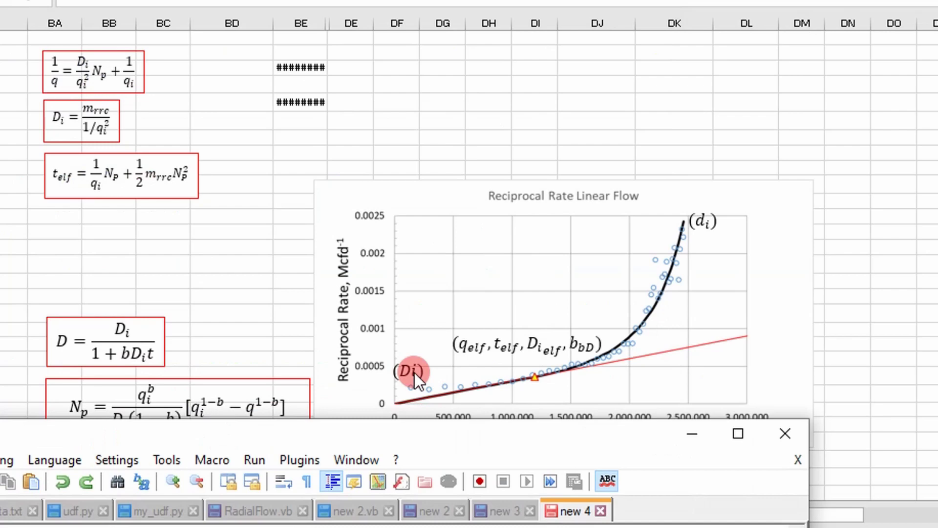
double_click(403, 418)
Shrink the code window again to view the chart beside the Dibd, instantaneous-rate and ArpsRateFromCum lines.
left_click(178, 315)
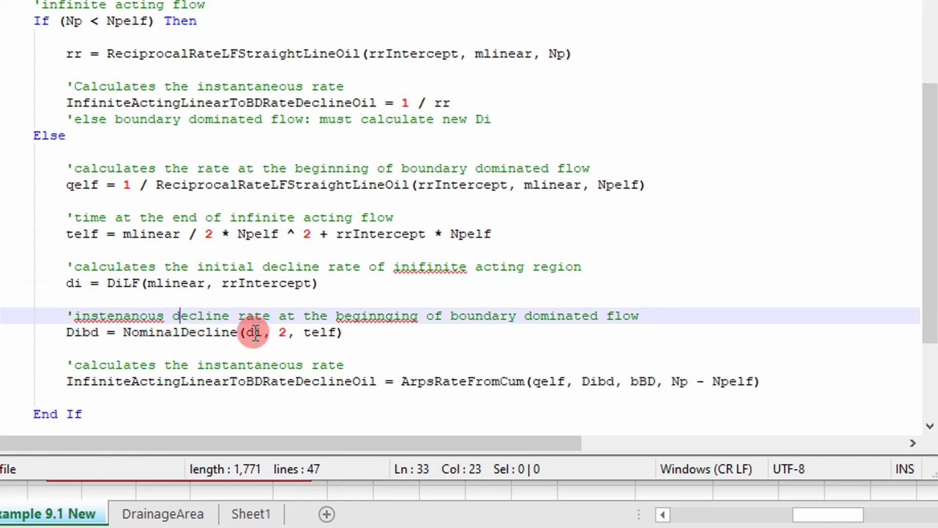
left_click_drag(631, 1, 515, 389)
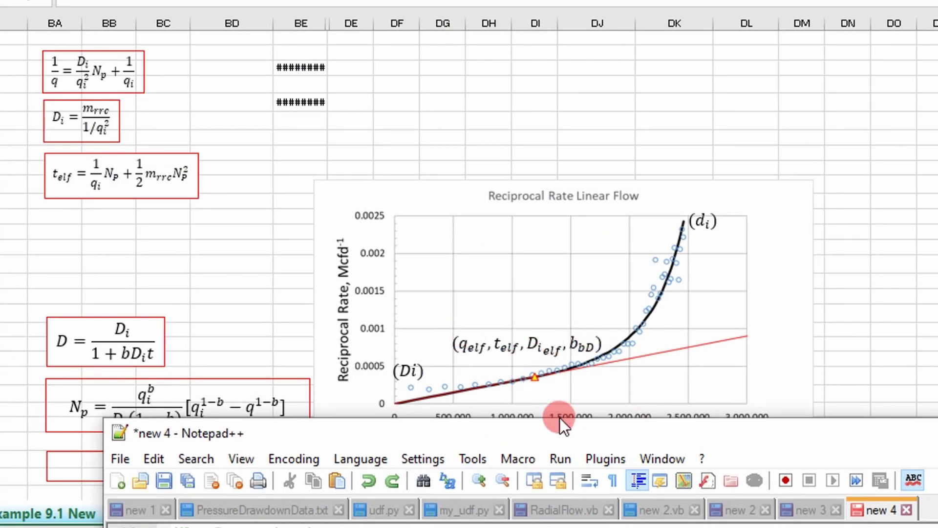
double_click(549, 432)
left_click(155, 276)
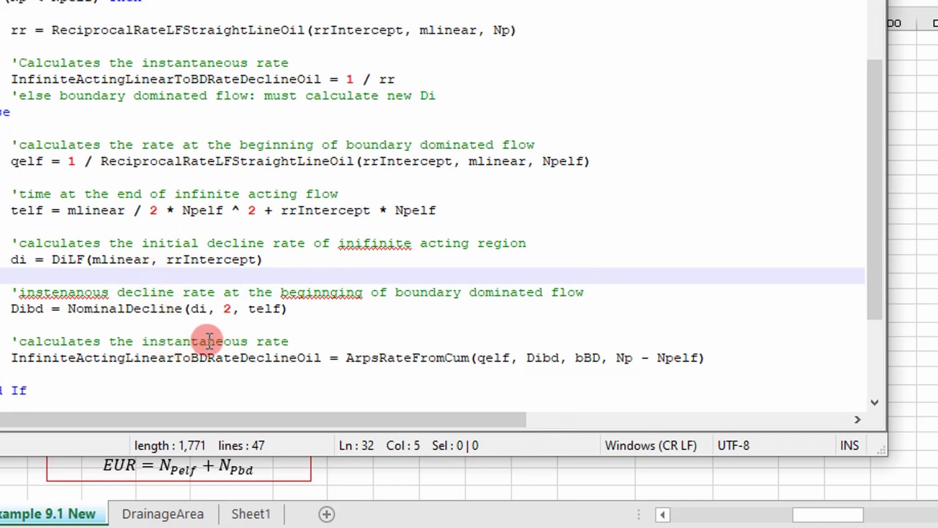
left_click(126, 340)
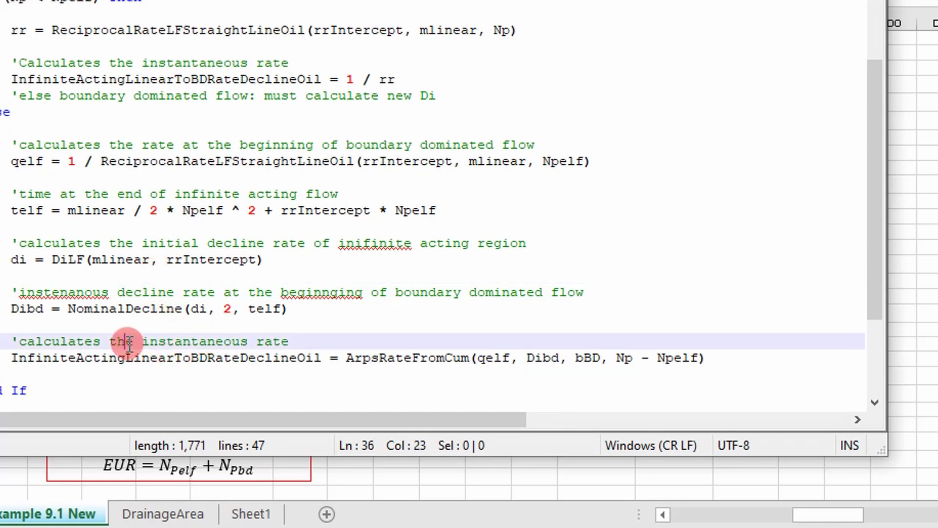
left_click(92, 359)
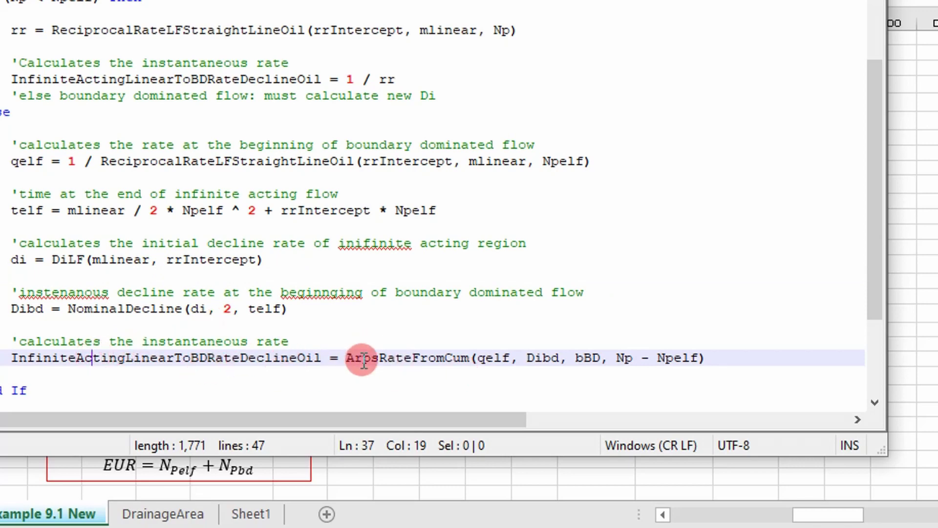
left_click_drag(840, 0, 440, 0)
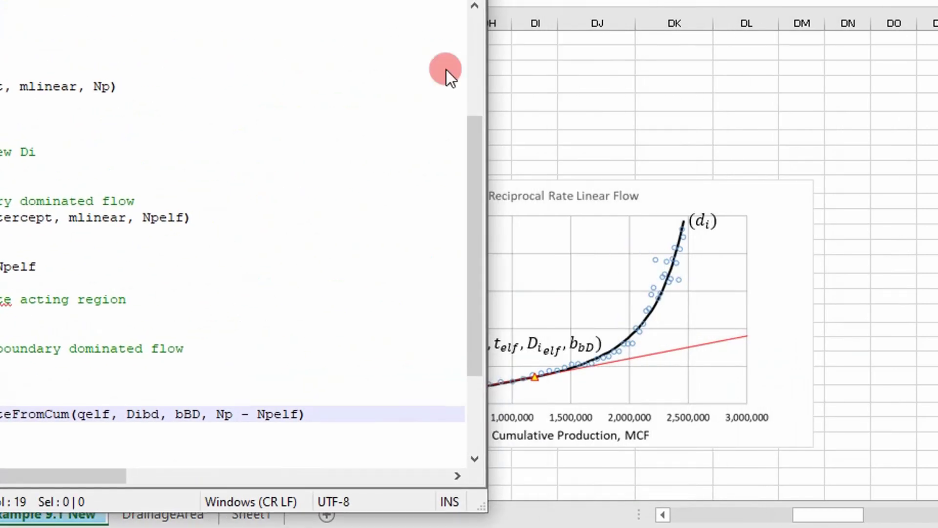
left_click_drag(802, 513, 789, 512)
left_click_drag(799, 416, 907, 413)
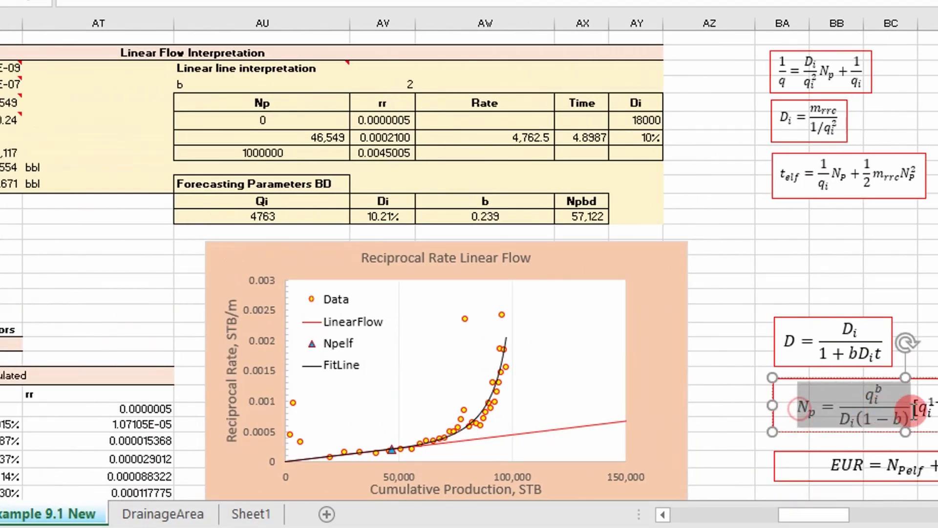
scroll(857, 388, "down", 2)
scroll(822, 382, "up", 2)
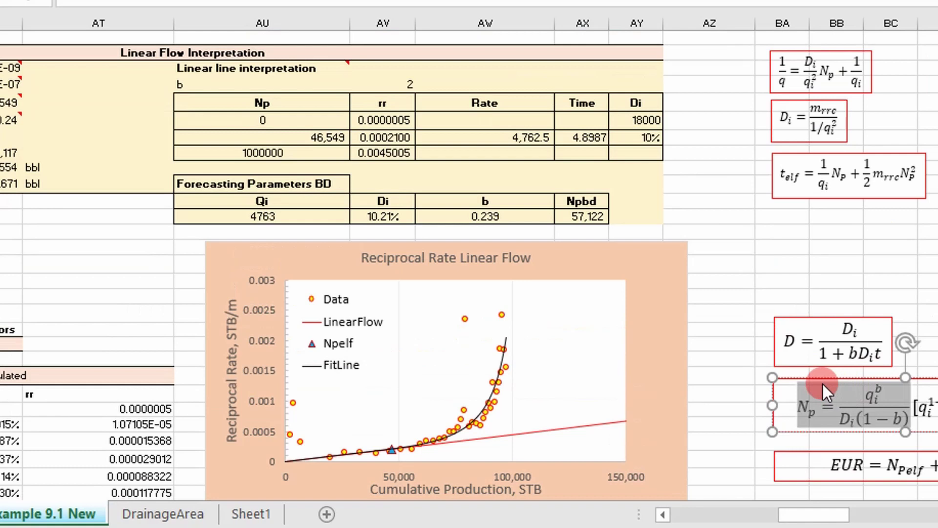
left_click(931, 409)
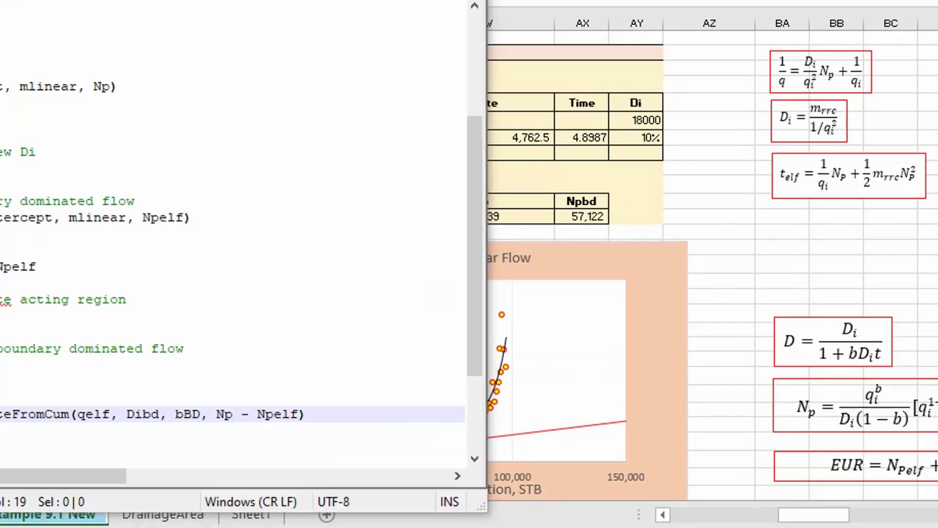
key("alt+Tab")
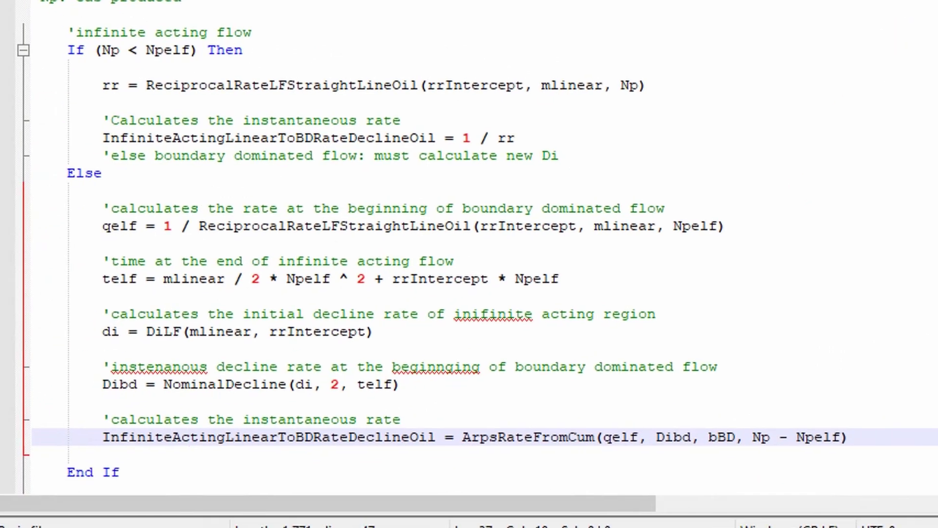
Close the rate function with End Function on a new line below End If.
left_click(428, 510)
scroll(462, 421, "down", 2)
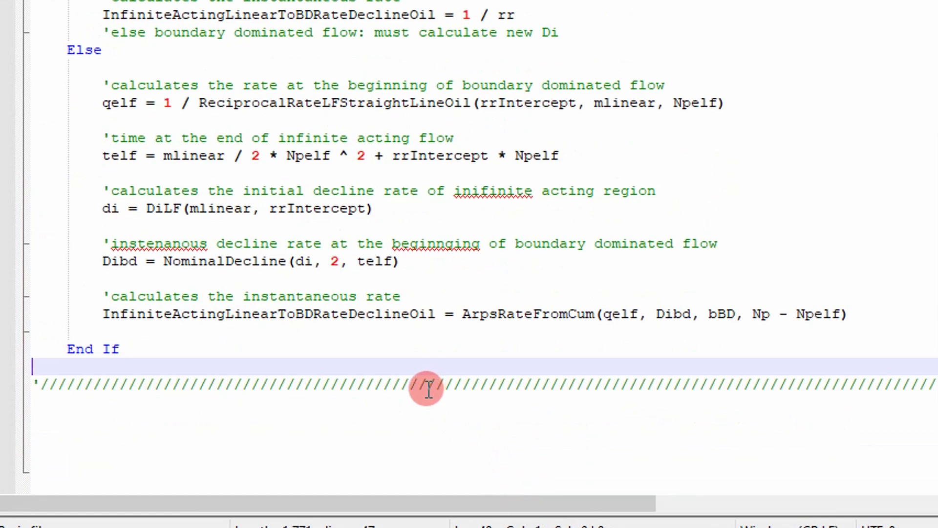
key("Return")
type("End Function")
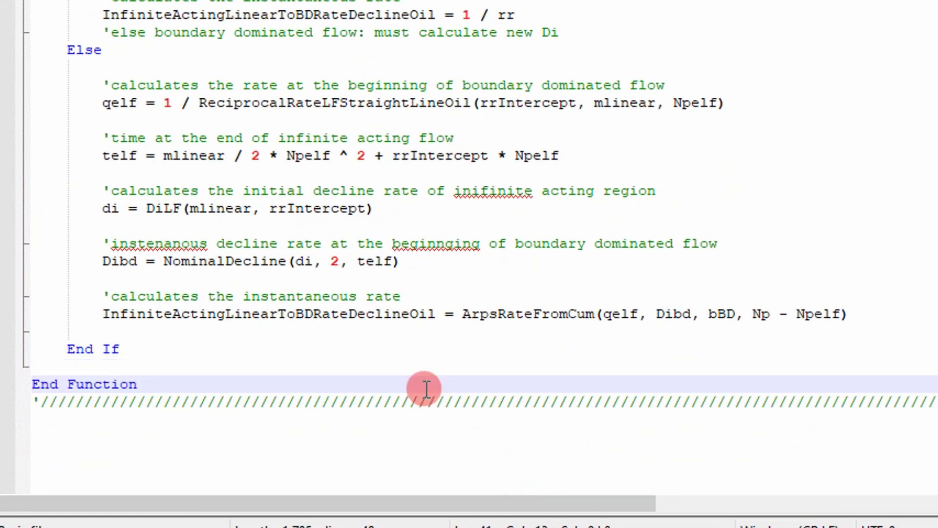
Paste the NominalDeclineBDLinear, ReciprocalRateLFStraightLineOil, telfNpelf and DiLF helper functions below it.
key("ctrl+v")
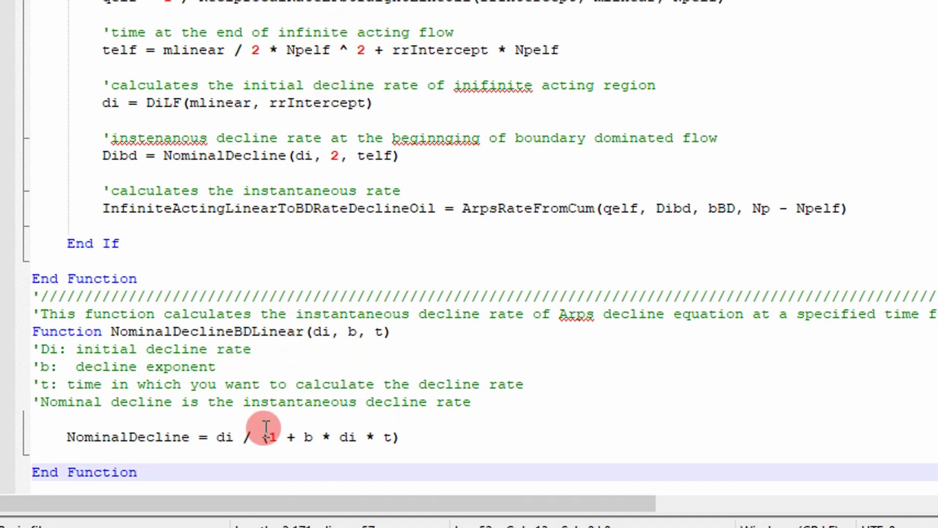
key("ctrl+v")
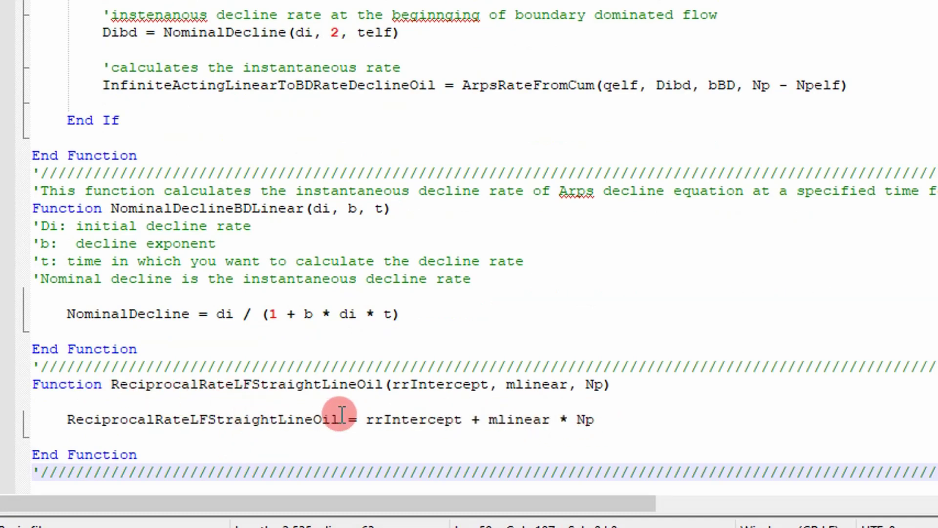
key("ctrl+v")
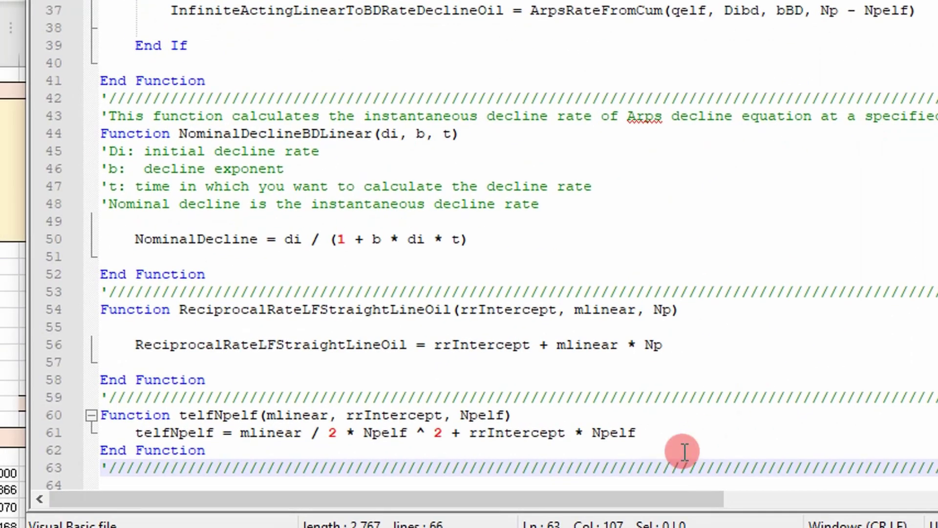
type("'Initial decline rate in infinite acting region Function DiLF(mlinear, rrIntercept)      DiLF = mlinear / rrIntercept ^ 2  End Function")
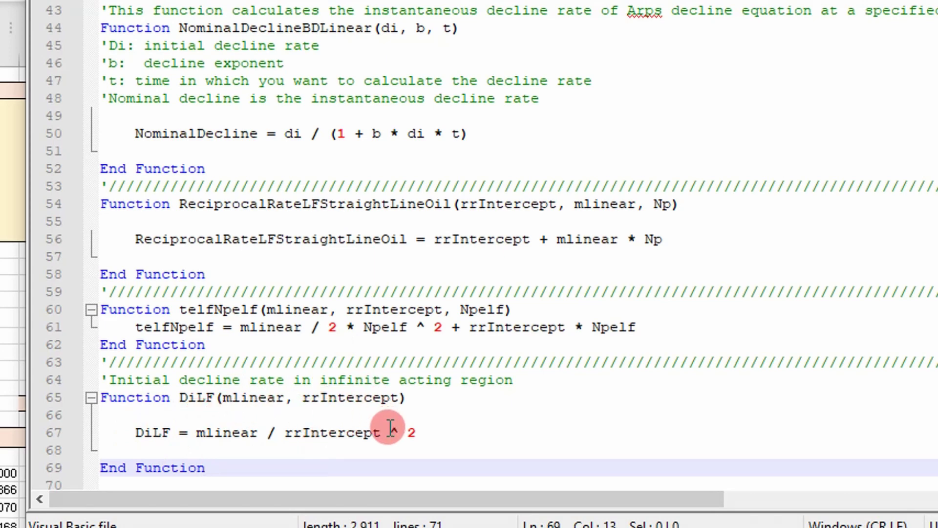
Select and delete the entire module's code, then restore it with undo and scroll back up.
key("ctrl+a")
key("Delete")
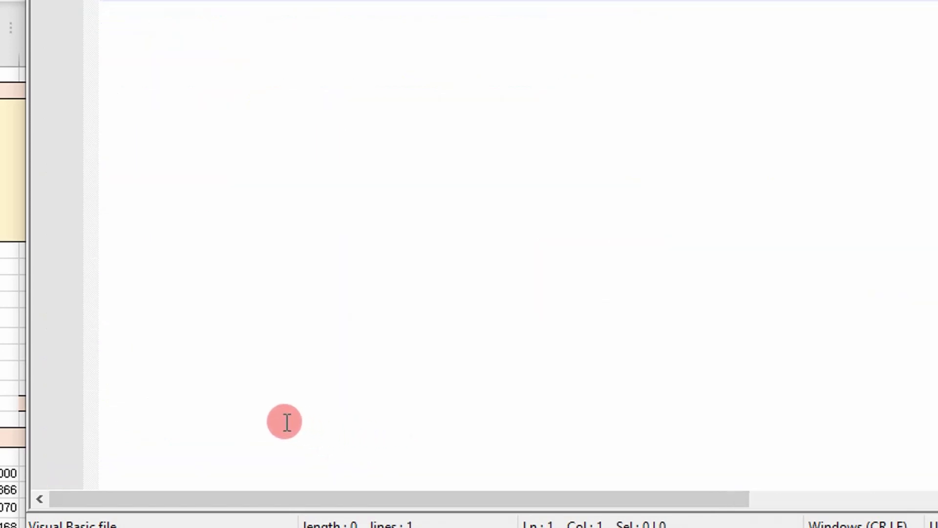
key("ctrl+z")
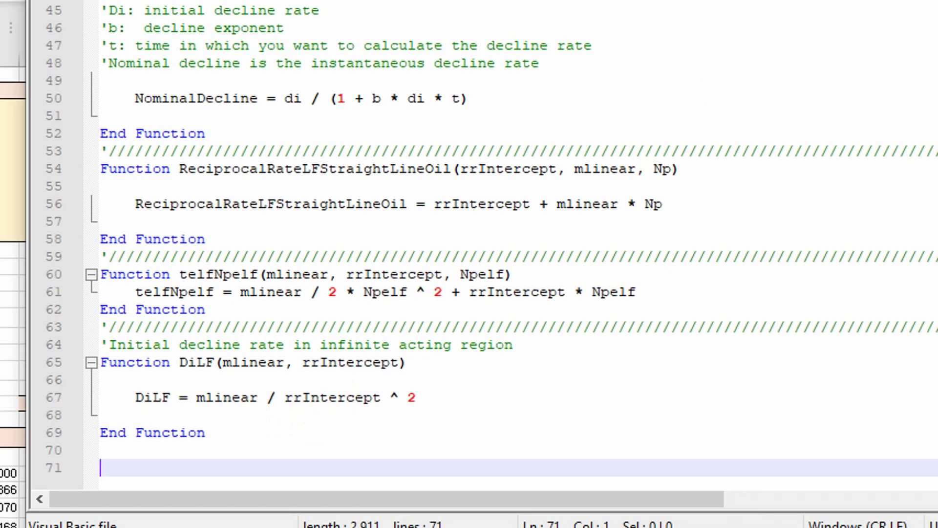
scroll(670, 225, "up", 3)
scroll(664, 240, "up", 11)
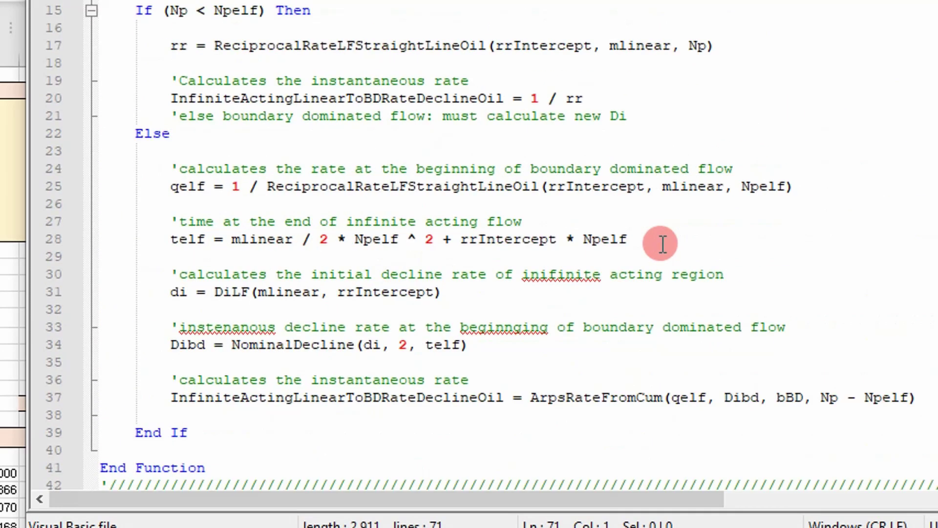